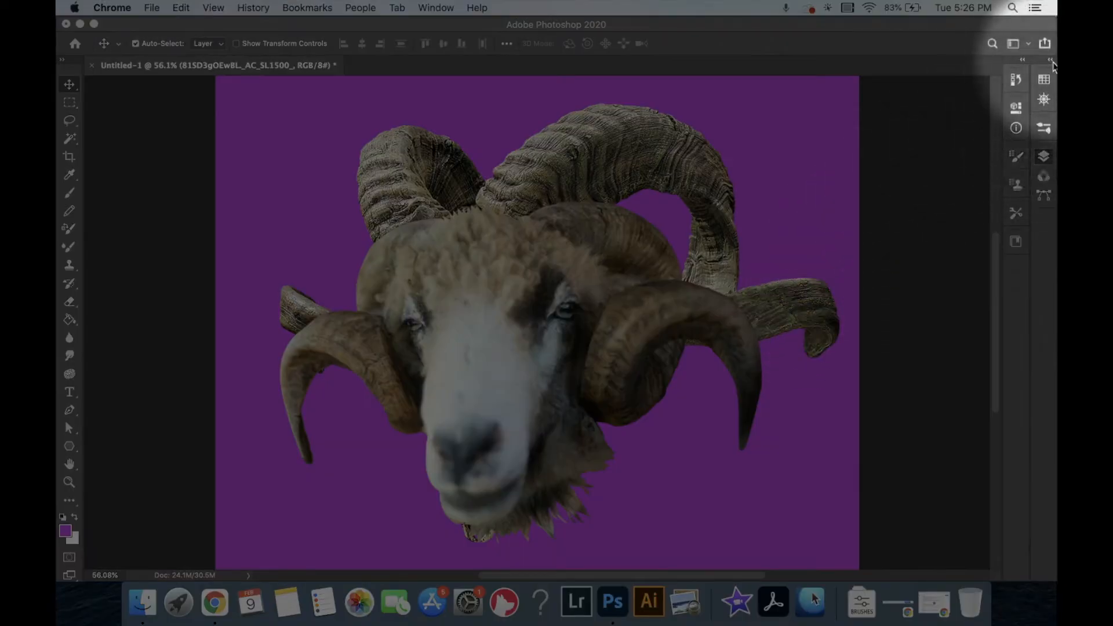
# Expand the docked panels, enlarge the Layers panel to show the whole layer stack, and collapse the dock back to icons
pyautogui.click(1050, 60)
pyautogui.click(1050, 60)
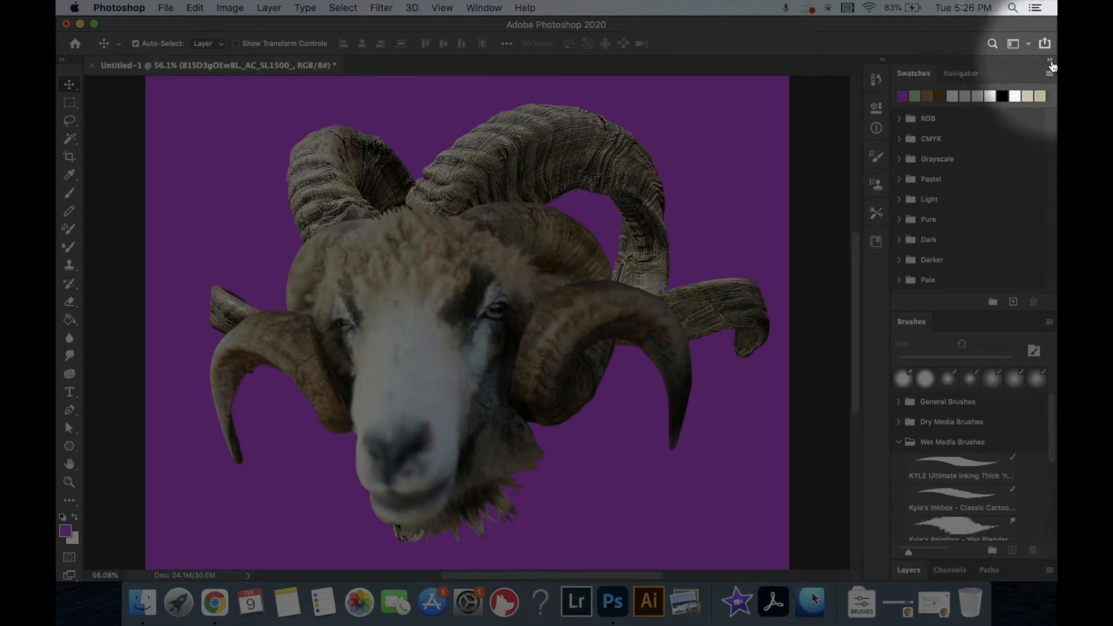
pyautogui.scroll(-1, 985, 405)
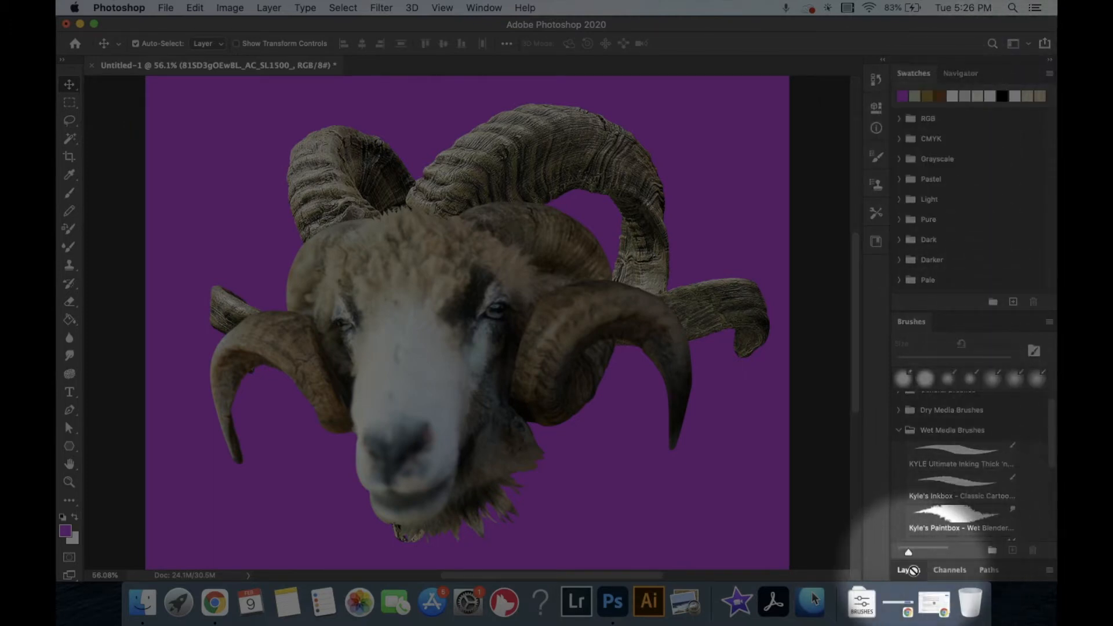
pyautogui.click(908, 570)
pyautogui.moveTo(953, 455)
pyautogui.mouseDown()
pyautogui.moveTo(962, 342)
pyautogui.moveTo(965, 364)
pyautogui.mouseUp()
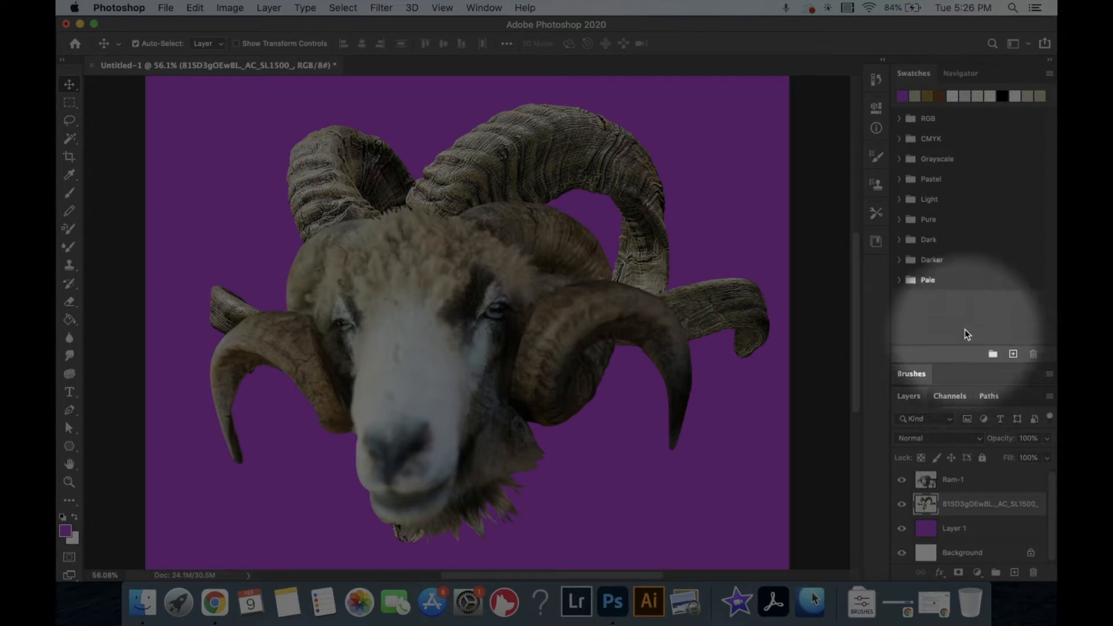
pyautogui.moveTo(957, 385)
pyautogui.mouseDown()
pyautogui.moveTo(986, 316)
pyautogui.moveTo(988, 243)
pyautogui.mouseUp()
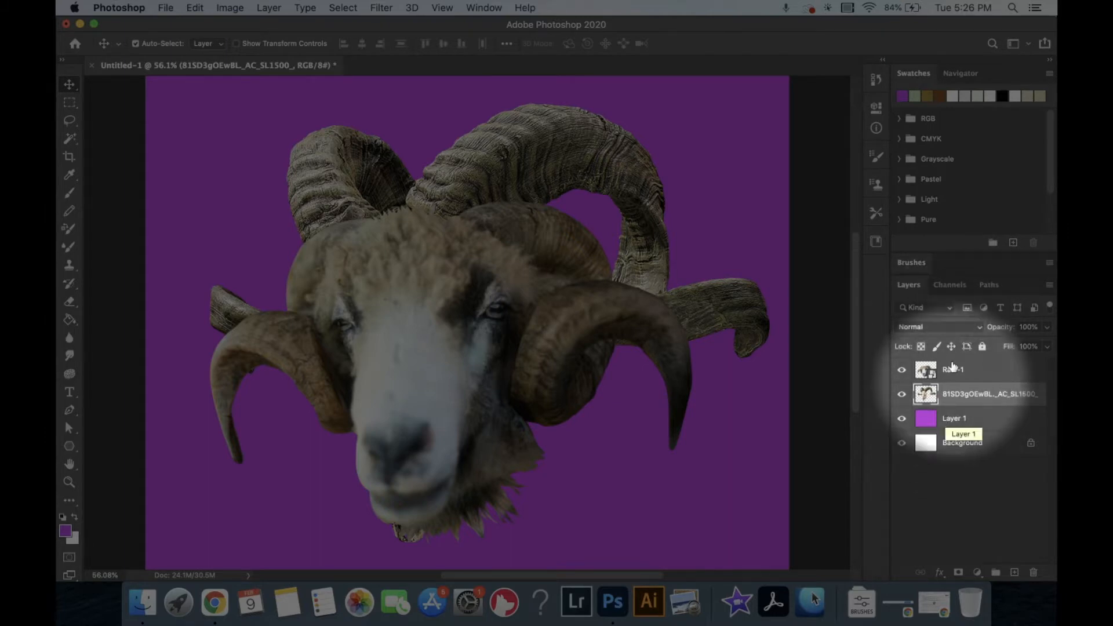
pyautogui.click(1049, 60)
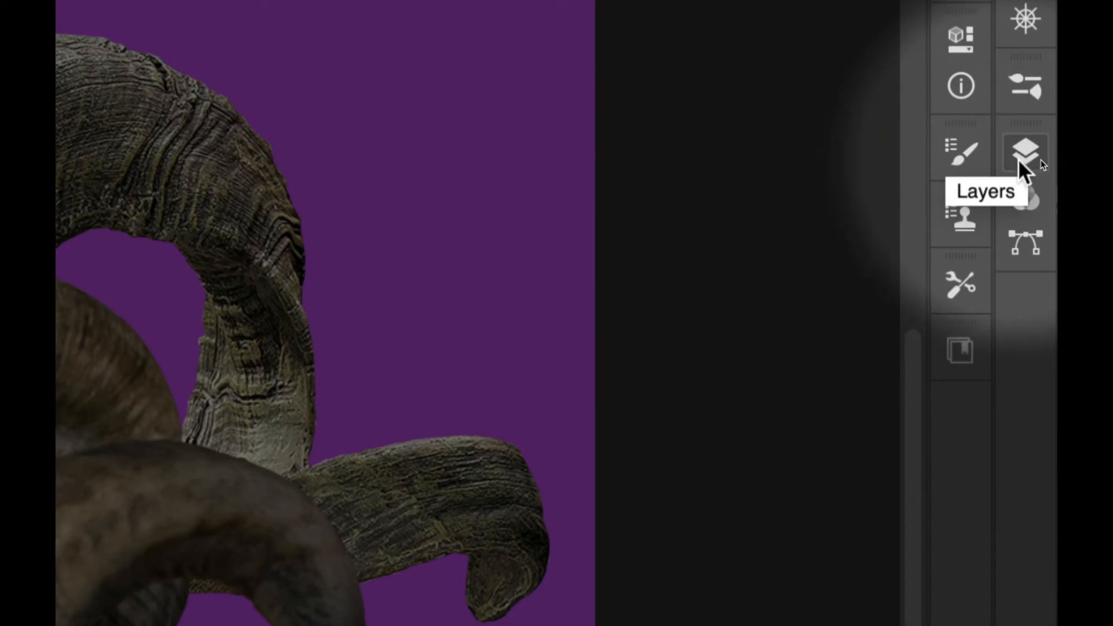
# Open the Layers panel from the collapsed dock and shorten it slightly
pyautogui.click(1019, 159)
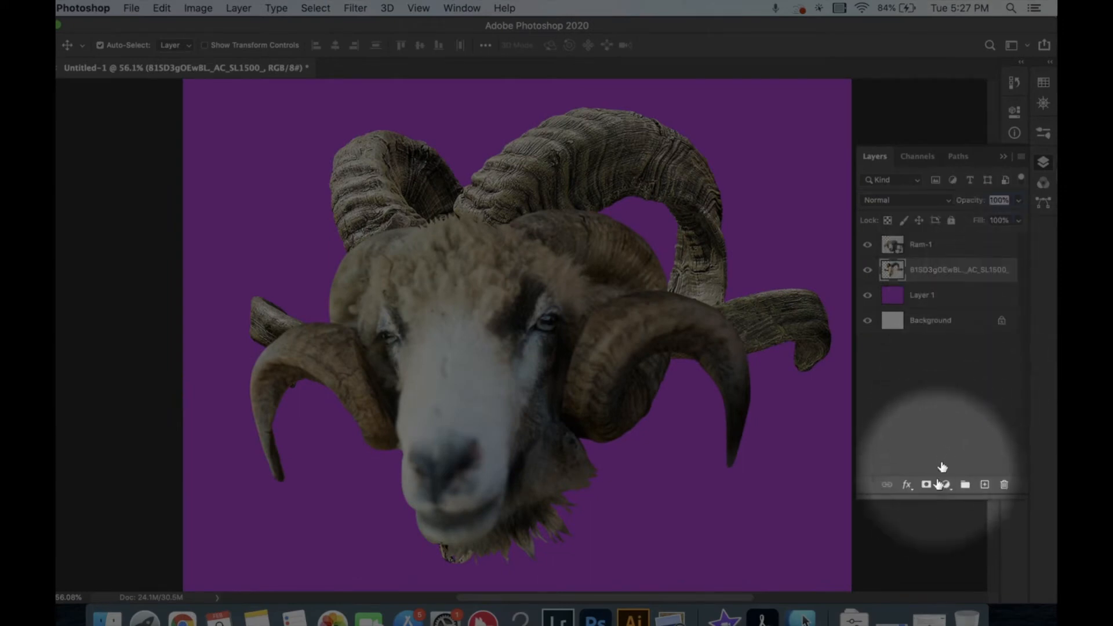
pyautogui.moveTo(942, 517); pyautogui.dragTo(952, 466)
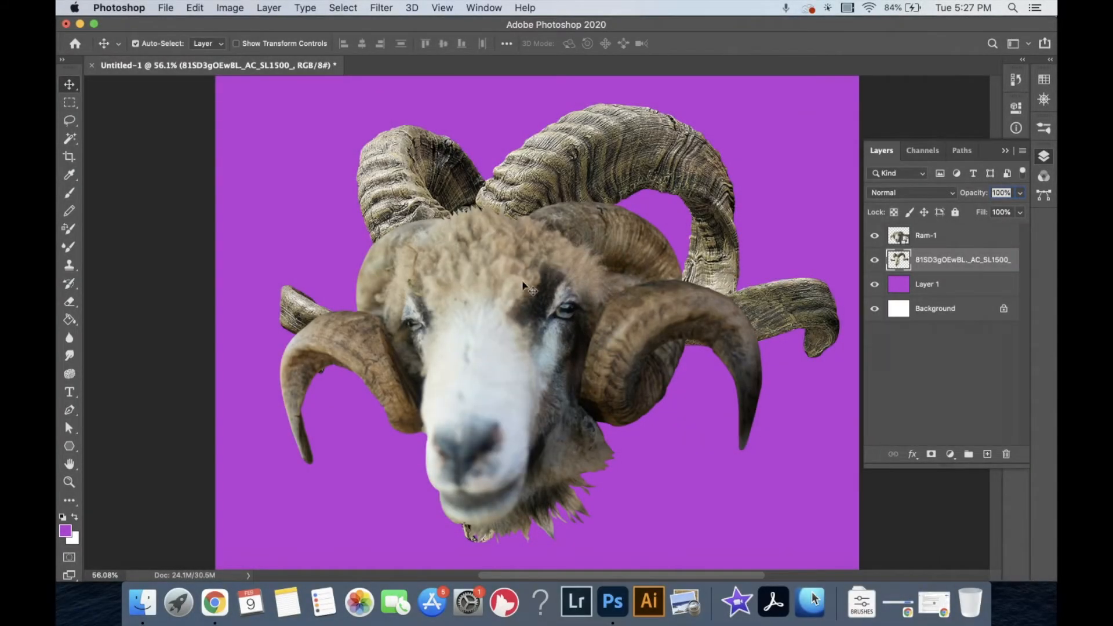
# Move the live ram's head down and to the right so the skull behind it is exposed
pyautogui.moveTo(523, 283); pyautogui.dragTo(640, 318)
pyautogui.moveTo(467, 264); pyautogui.dragTo(373, 220)
pyautogui.moveTo(607, 291); pyautogui.dragTo(706, 306)
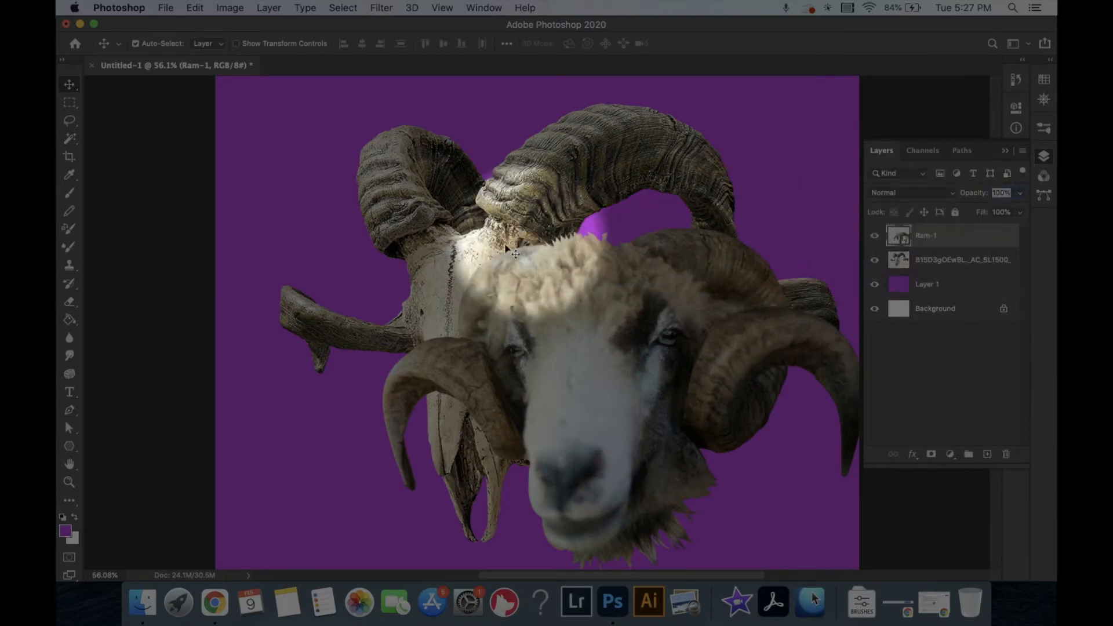
# Rasterize the Ram-1 smart object layer
pyautogui.click(455, 250)
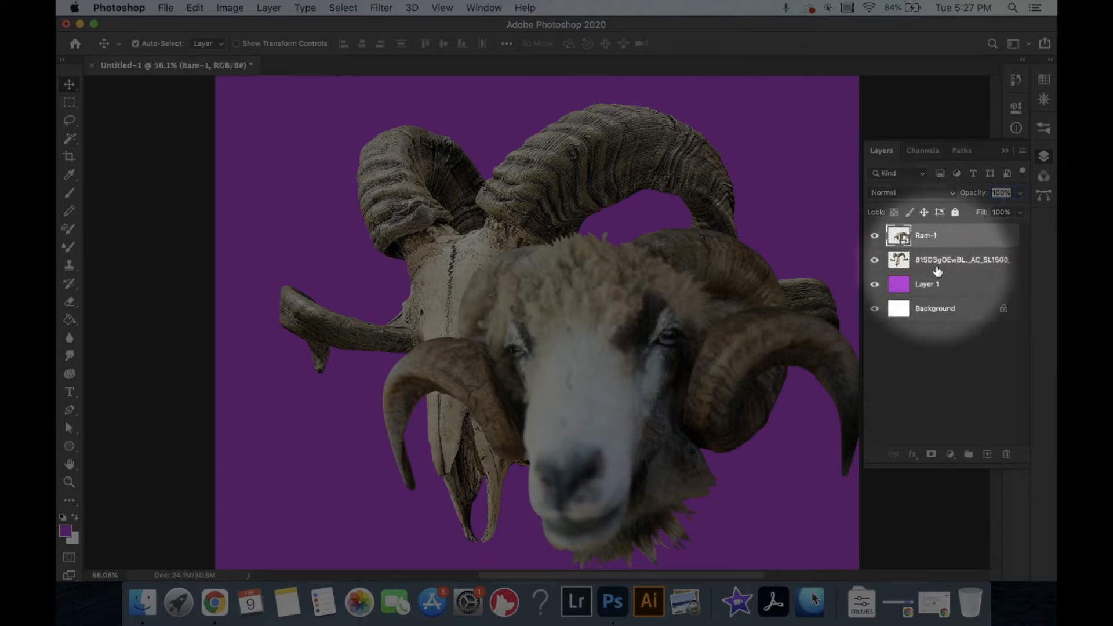
pyautogui.click(937, 240)
pyautogui.click(938, 259)
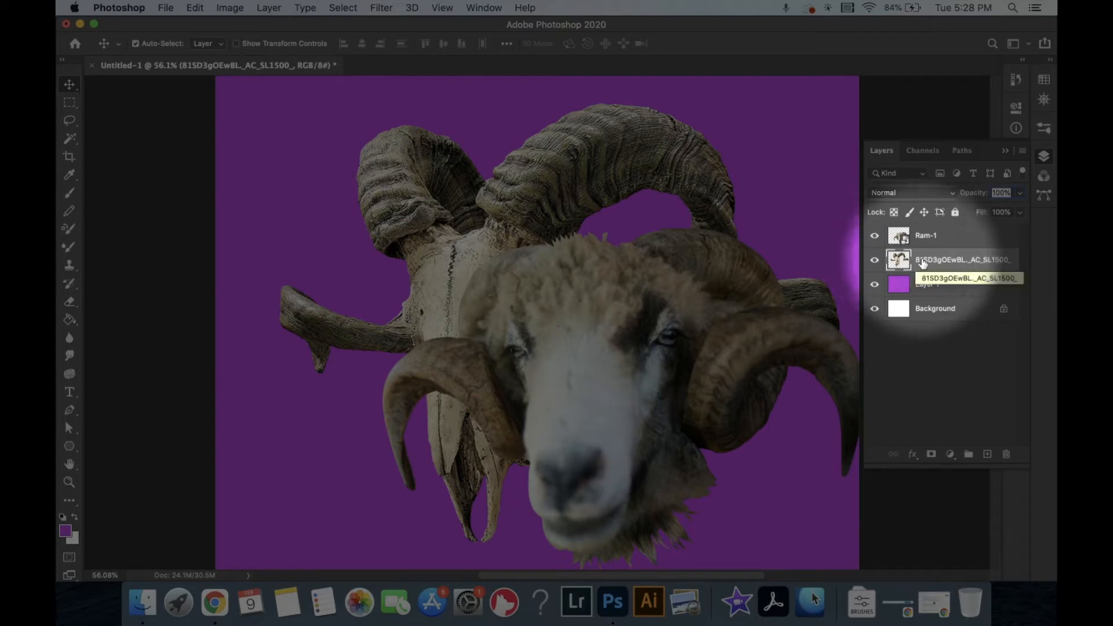
pyautogui.click(922, 241)
pyautogui.rightClick(926, 242)
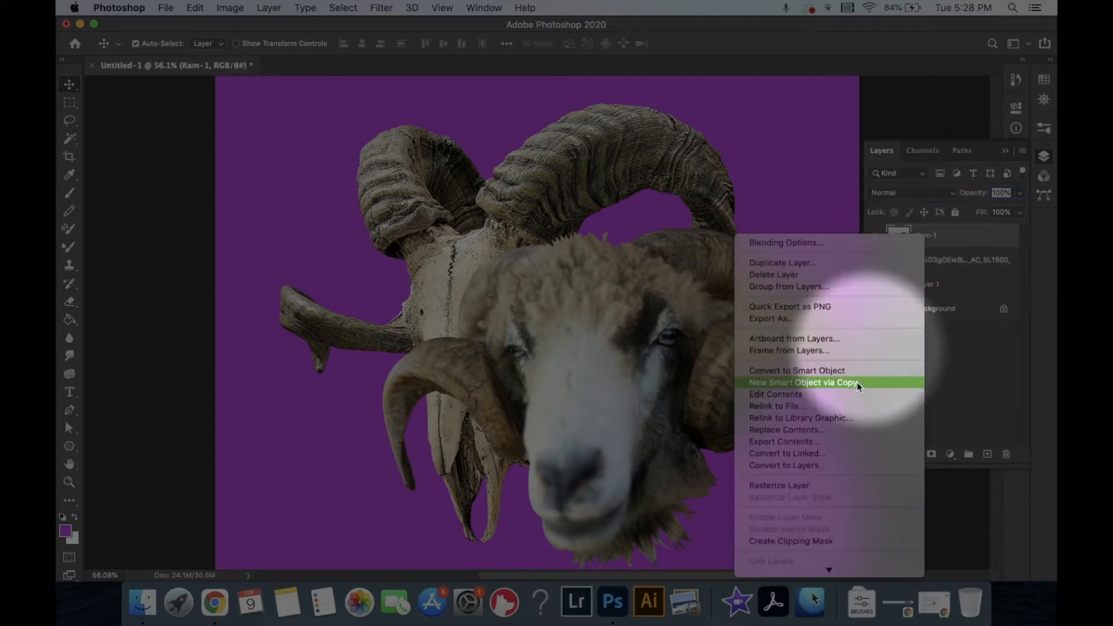
pyautogui.click(839, 489)
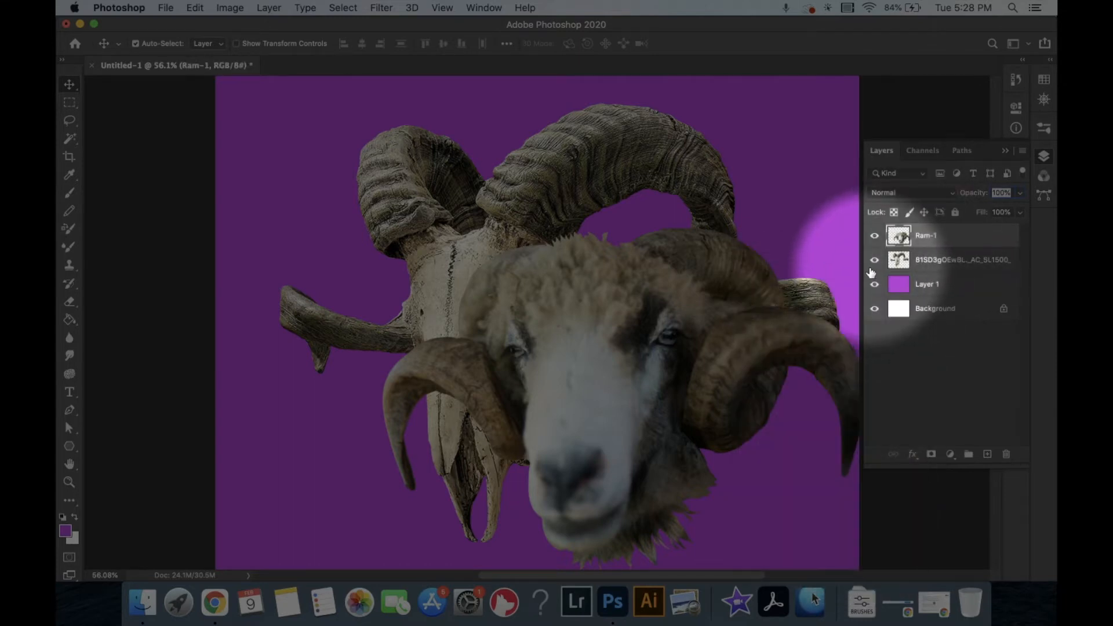
# Try Eraser strokes on the Ram-1 layer and on the skull layer to compare editing each one separately
pyautogui.press('e')
pyautogui.moveTo(615, 219)
pyautogui.mouseDown()
pyautogui.moveTo(668, 361)
pyautogui.moveTo(731, 467)
pyautogui.moveTo(689, 413)
pyautogui.moveTo(618, 224)
pyautogui.moveTo(622, 275)
pyautogui.moveTo(726, 468)
pyautogui.moveTo(691, 372)
pyautogui.moveTo(686, 252)
pyautogui.moveTo(742, 182)
pyautogui.moveTo(700, 222)
pyautogui.moveTo(713, 199)
pyautogui.moveTo(592, 213)
pyautogui.moveTo(496, 130)
pyautogui.moveTo(630, 276)
pyautogui.mouseUp()
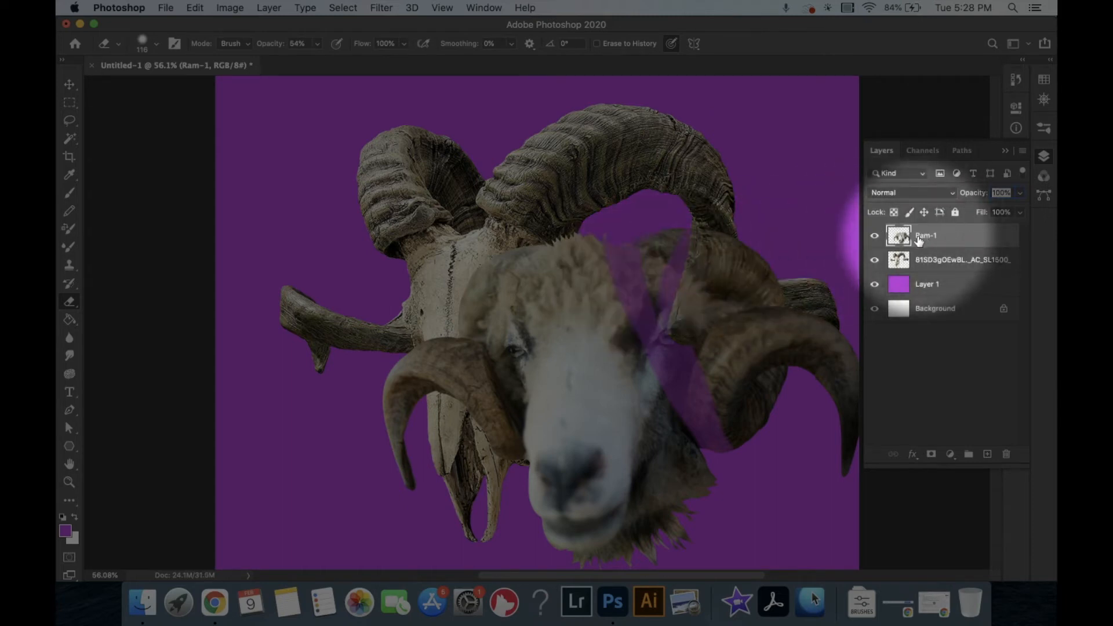
pyautogui.click(924, 260)
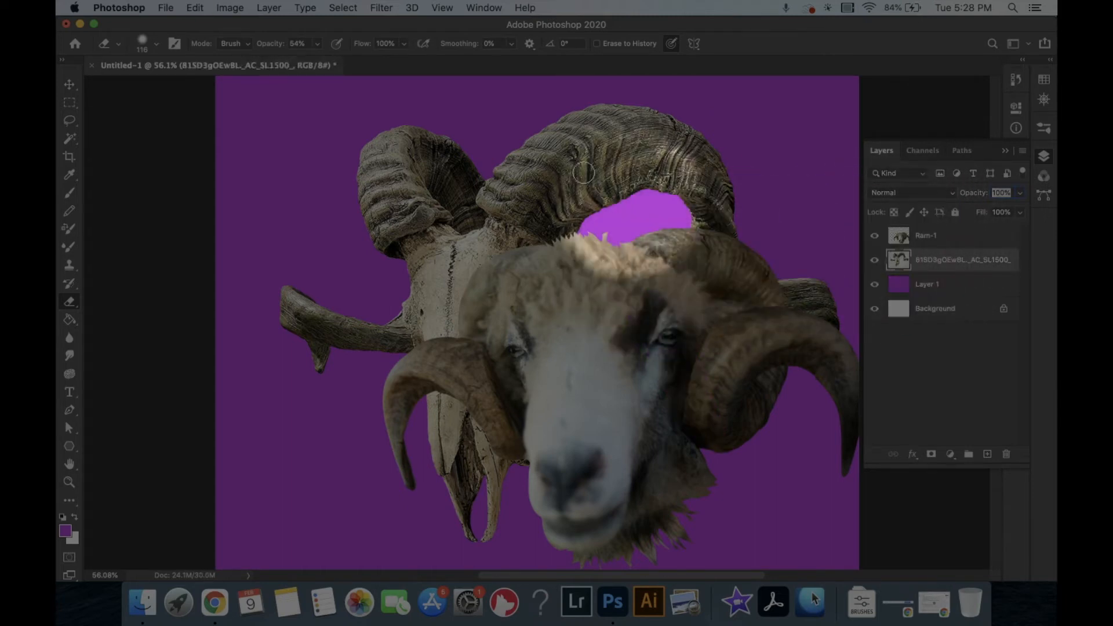
pyautogui.moveTo(502, 107)
pyautogui.mouseDown()
pyautogui.moveTo(658, 264)
pyautogui.moveTo(504, 138)
pyautogui.moveTo(640, 225)
pyautogui.moveTo(613, 234)
pyautogui.moveTo(635, 336)
pyautogui.moveTo(588, 181)
pyautogui.moveTo(533, 124)
pyautogui.moveTo(657, 239)
pyautogui.moveTo(556, 168)
pyautogui.mouseUp()
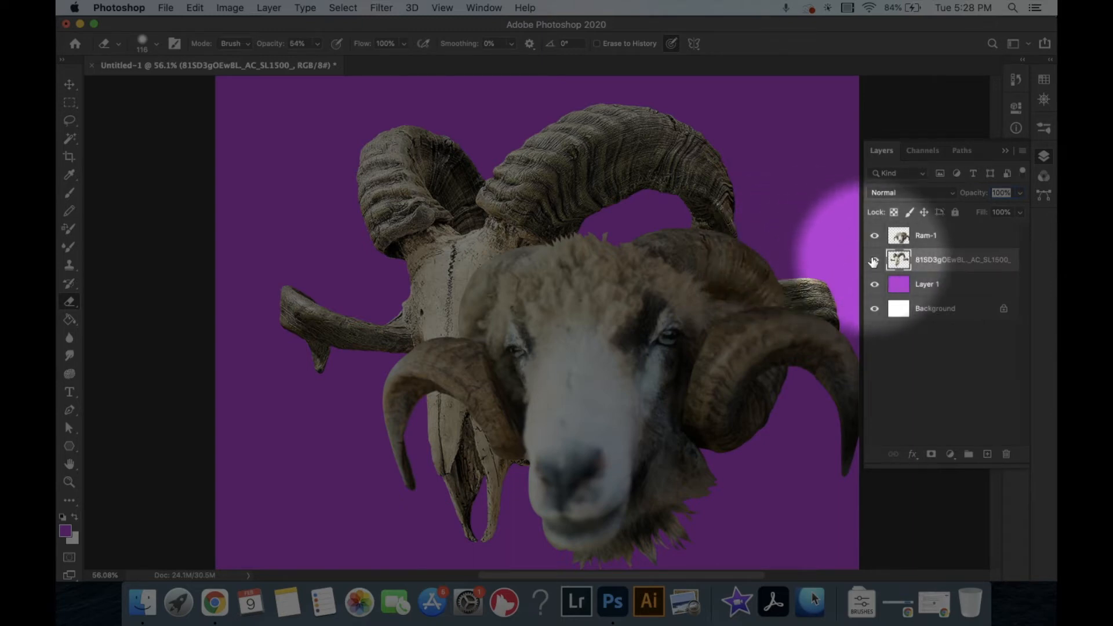
# Move the Ram-1 layer beneath the skull layer, and try Layer 1 at the top of the stack before returning it below both
pyautogui.click(926, 241)
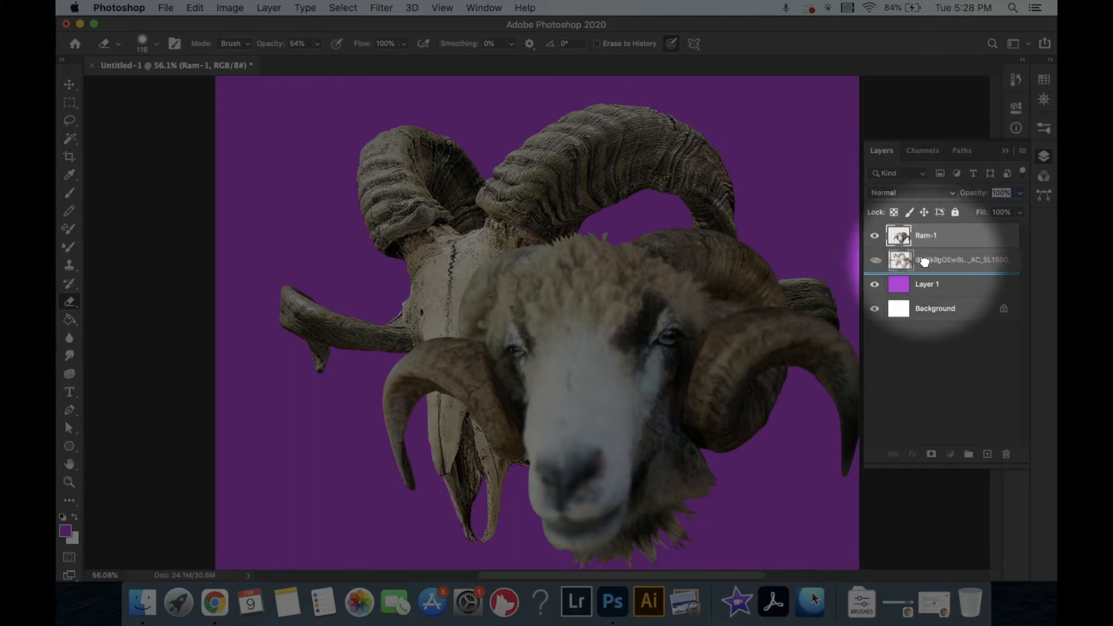
pyautogui.press('super+bracketleft')
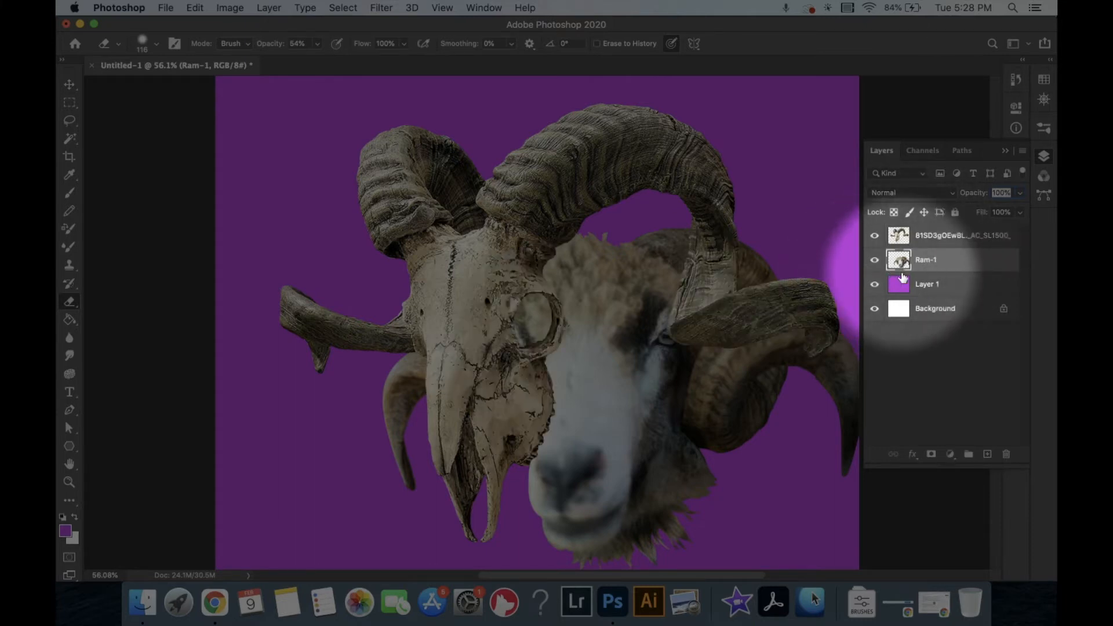
pyautogui.moveTo(922, 285); pyautogui.dragTo(917, 237)
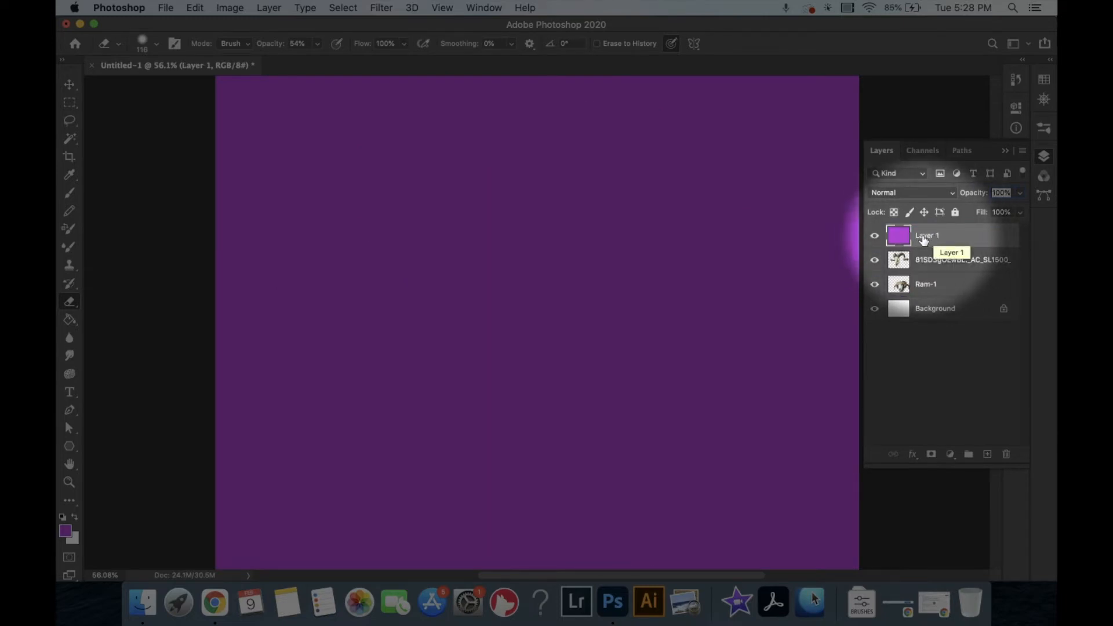
pyautogui.moveTo(925, 239); pyautogui.dragTo(931, 290)
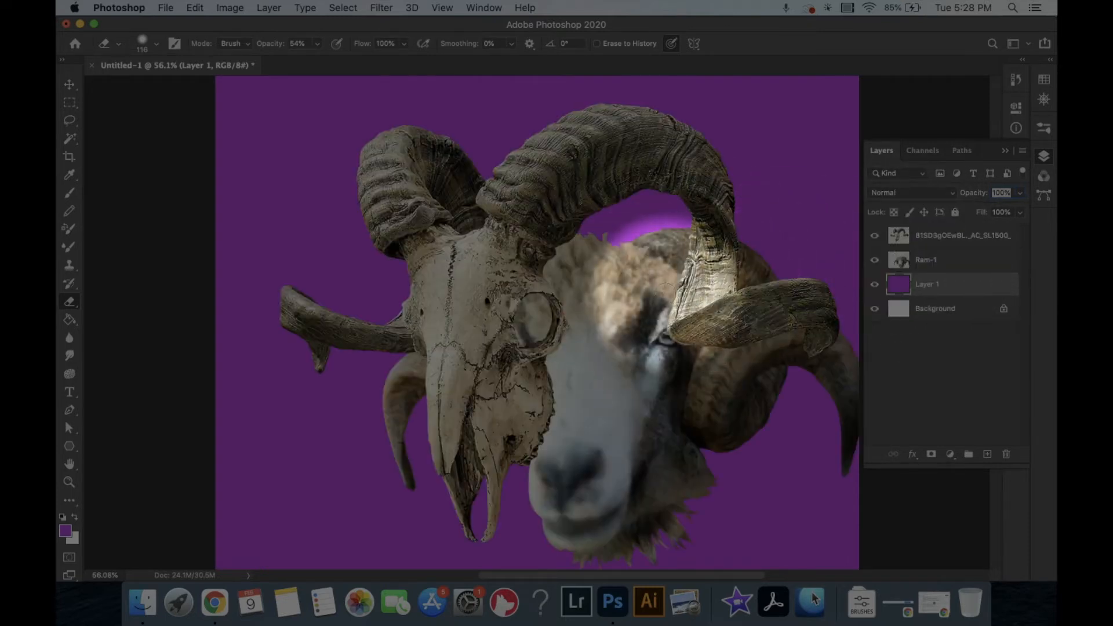
# Nudge the skull slightly up on the canvas and move the live ram's head back behind it
pyautogui.press('v')
pyautogui.moveTo(415, 303); pyautogui.dragTo(421, 294)
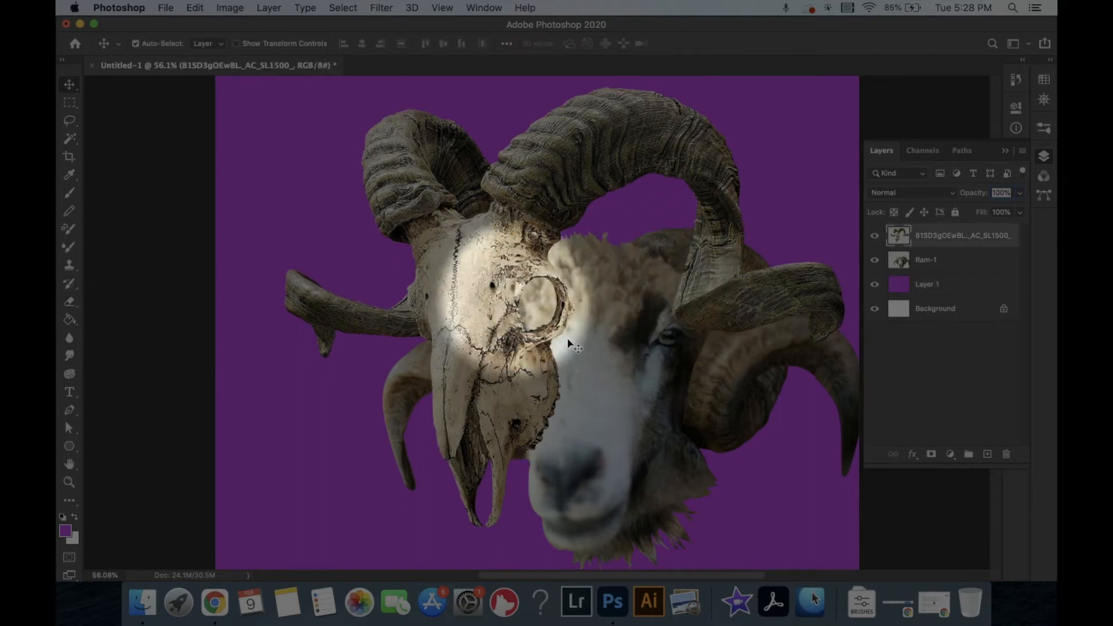
pyautogui.click(621, 337)
pyautogui.moveTo(613, 333); pyautogui.dragTo(494, 308)
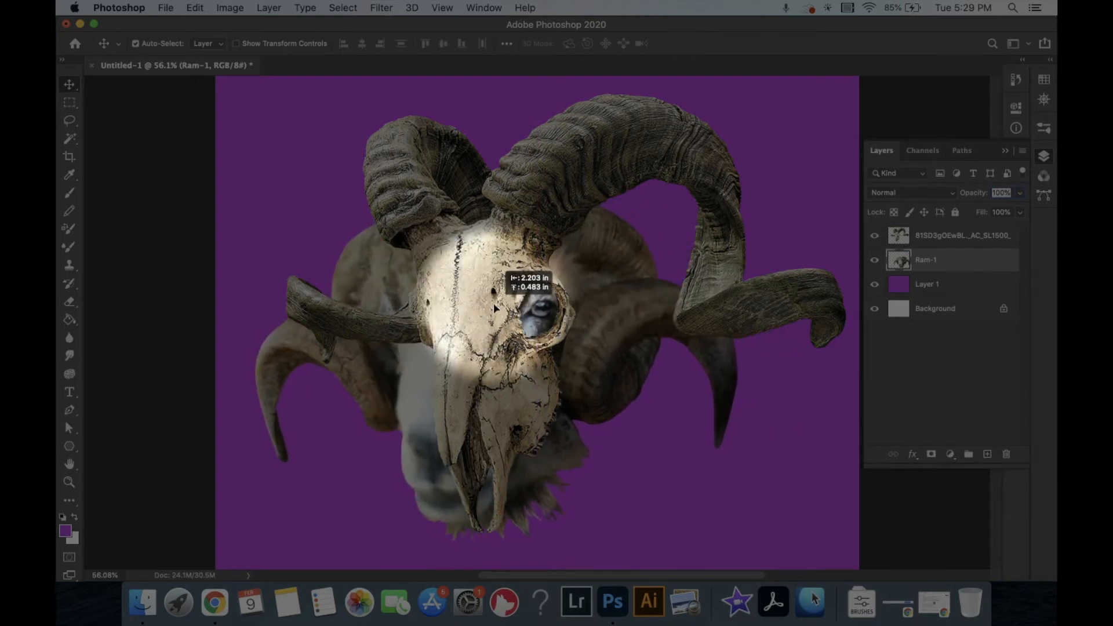
pyautogui.moveTo(701, 383); pyautogui.dragTo(641, 320)
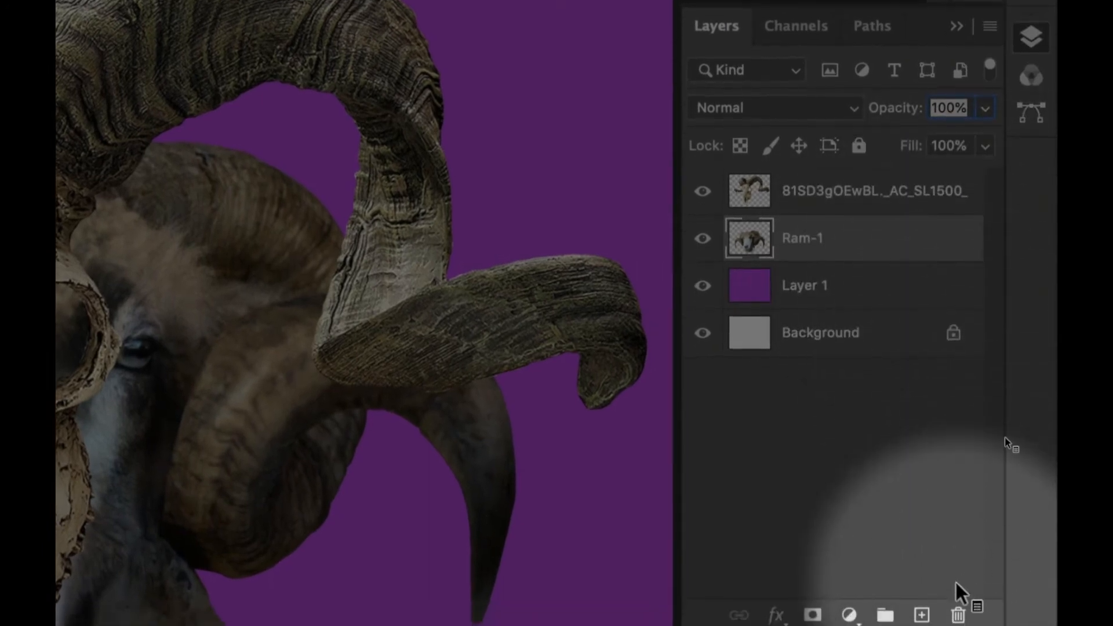
# Shorten the Layers panel and rename the skull, ram head and violet layers as Skull, Fleshy and Violet Crop Layer
pyautogui.moveTo(852, 589); pyautogui.dragTo(847, 394)
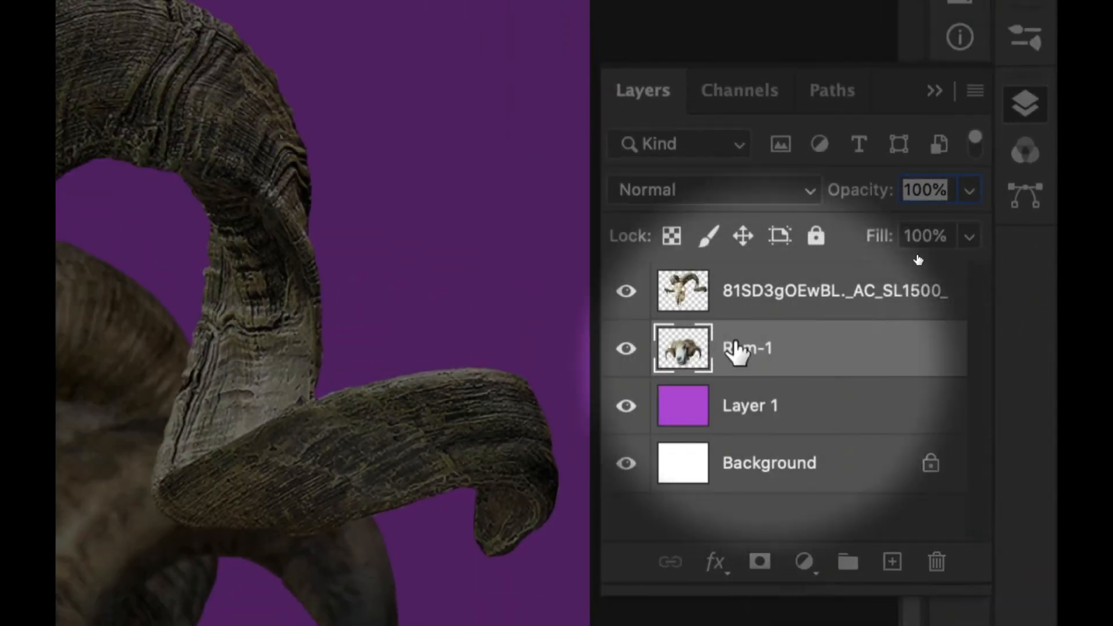
pyautogui.click(762, 303)
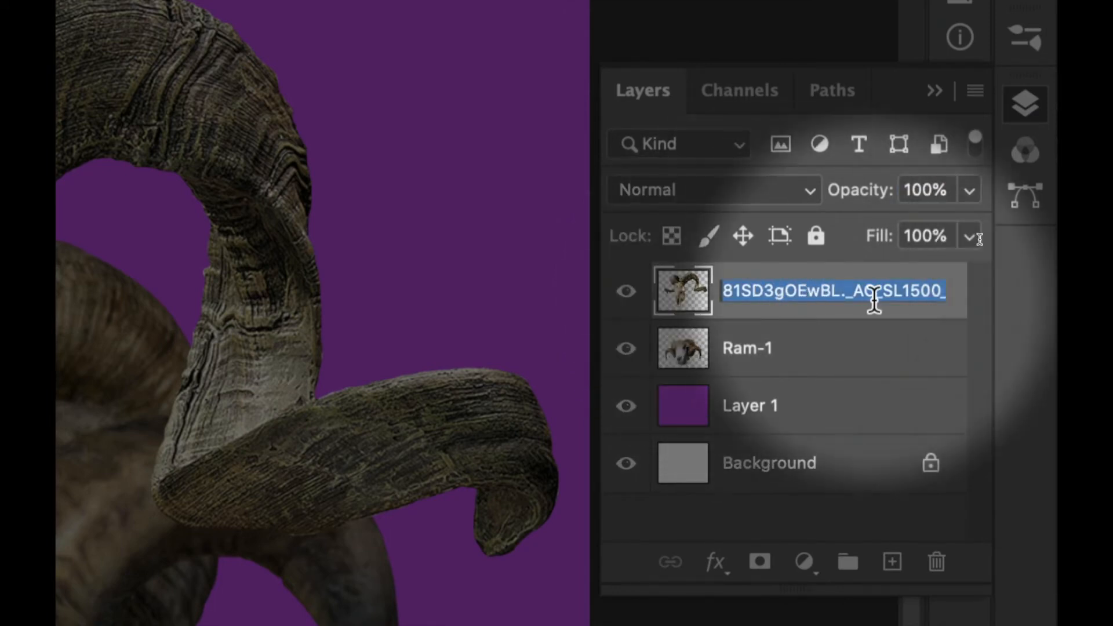
pyautogui.doubleClick(751, 349)
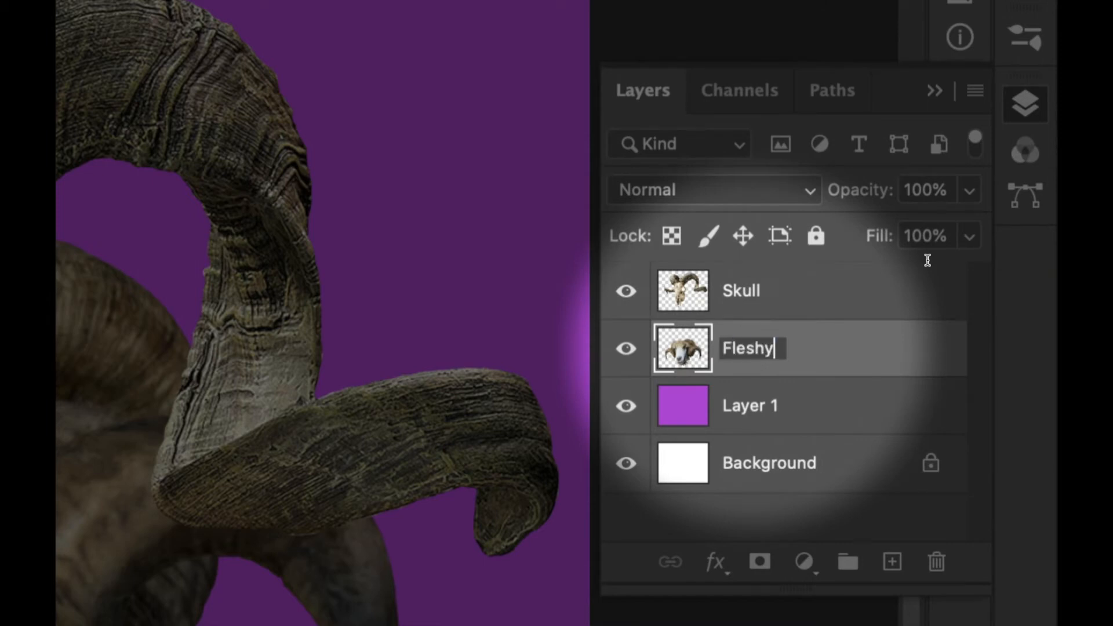
pyautogui.doubleClick(744, 405)
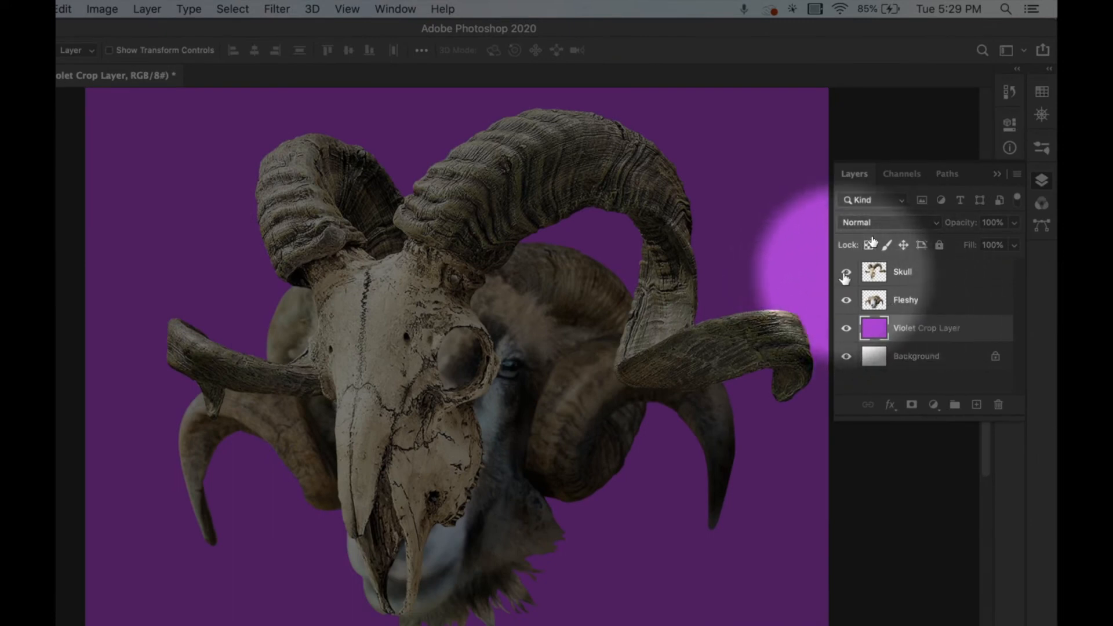
# Toggle the Skull layer's visibility off and back on, and hide the Violet Crop Layer
pyautogui.click(844, 277)
pyautogui.click(846, 272)
pyautogui.click(845, 274)
pyautogui.click(845, 274)
pyautogui.click(844, 273)
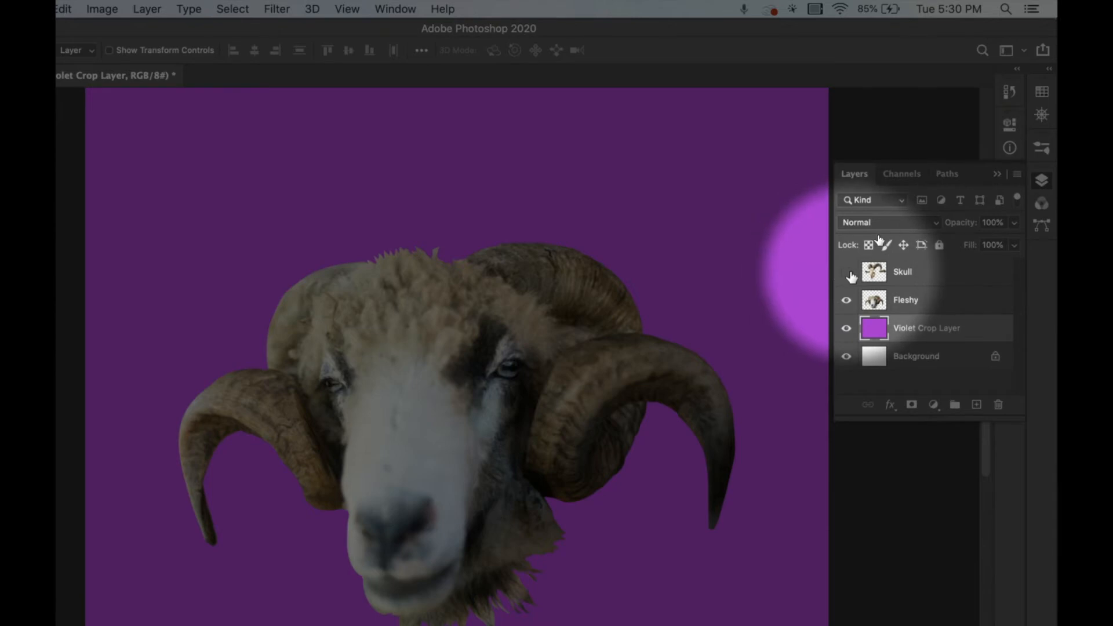
pyautogui.click(846, 272)
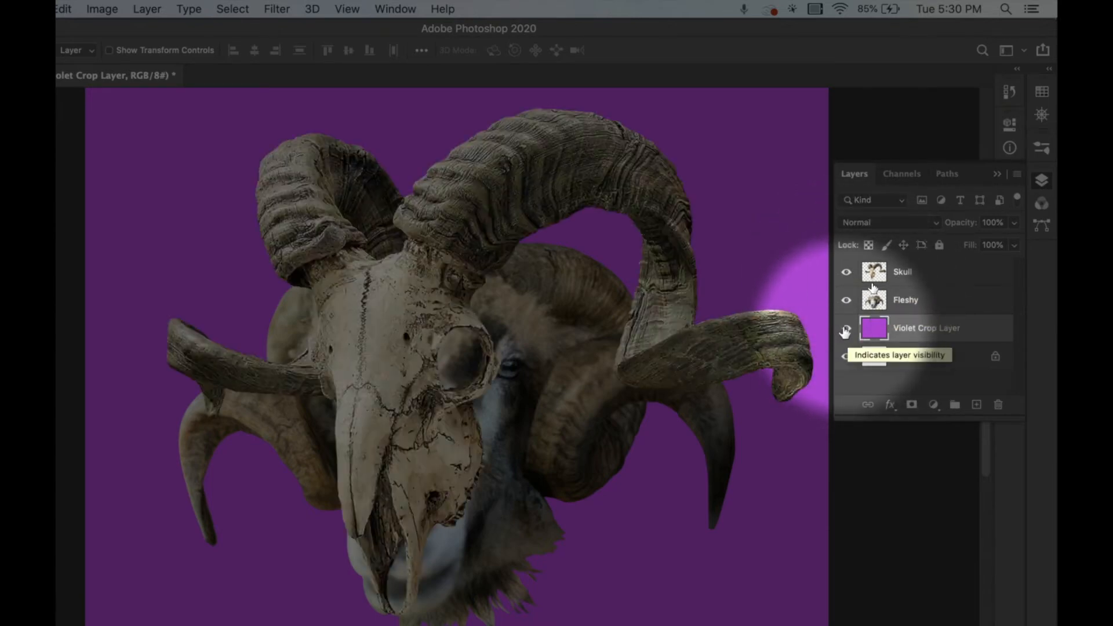
pyautogui.click(844, 331)
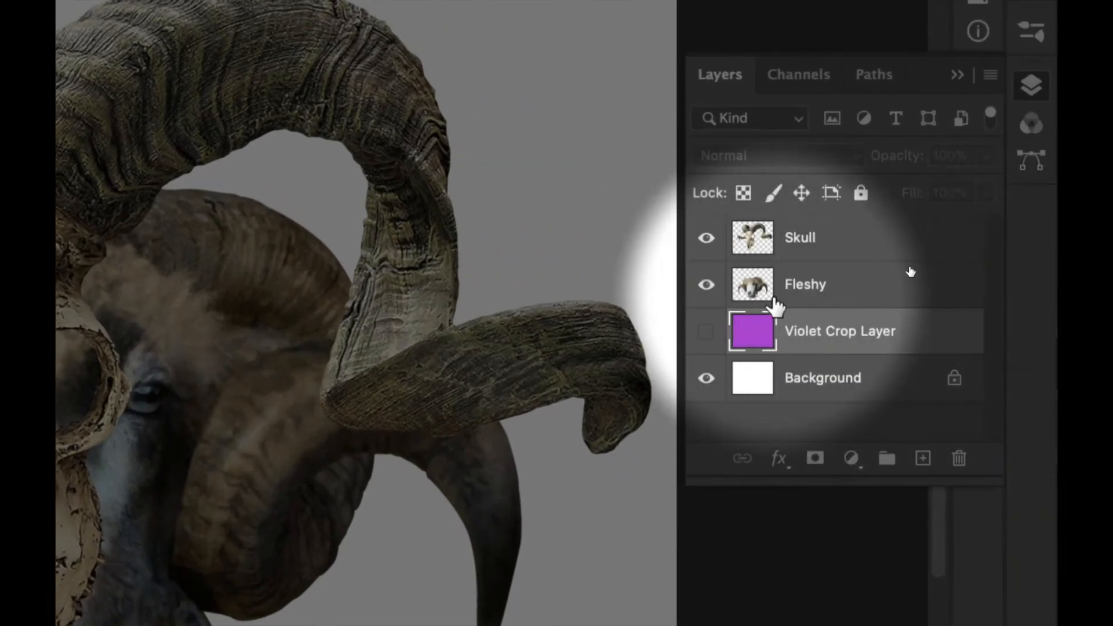
# Add an empty layer named New above the Violet Crop Layer and delete it again
pyautogui.click(922, 462)
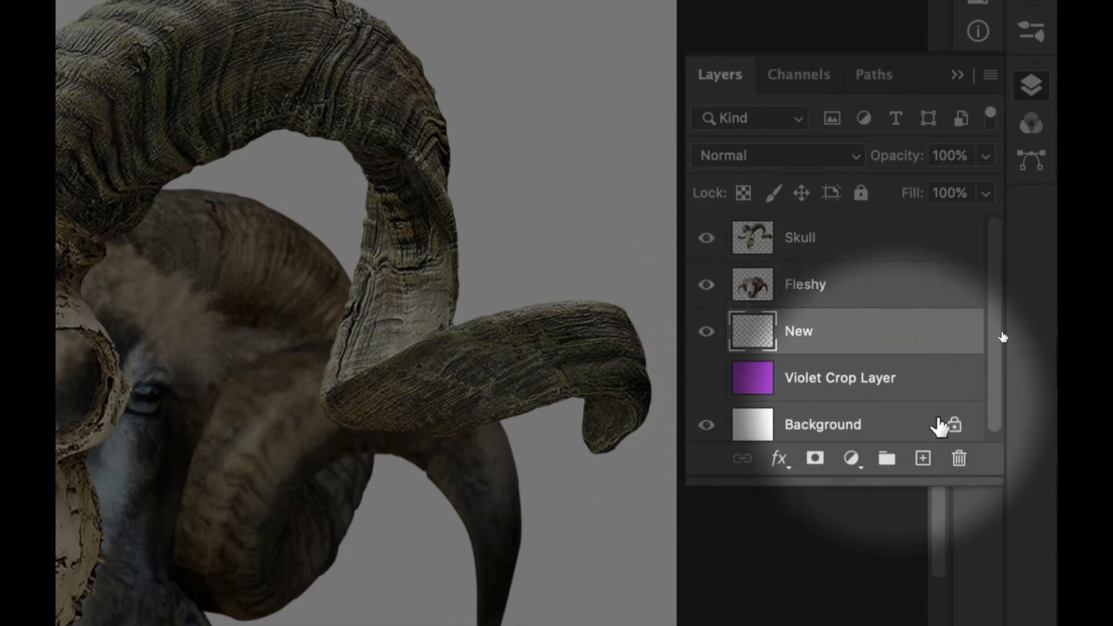
pyautogui.click(959, 459)
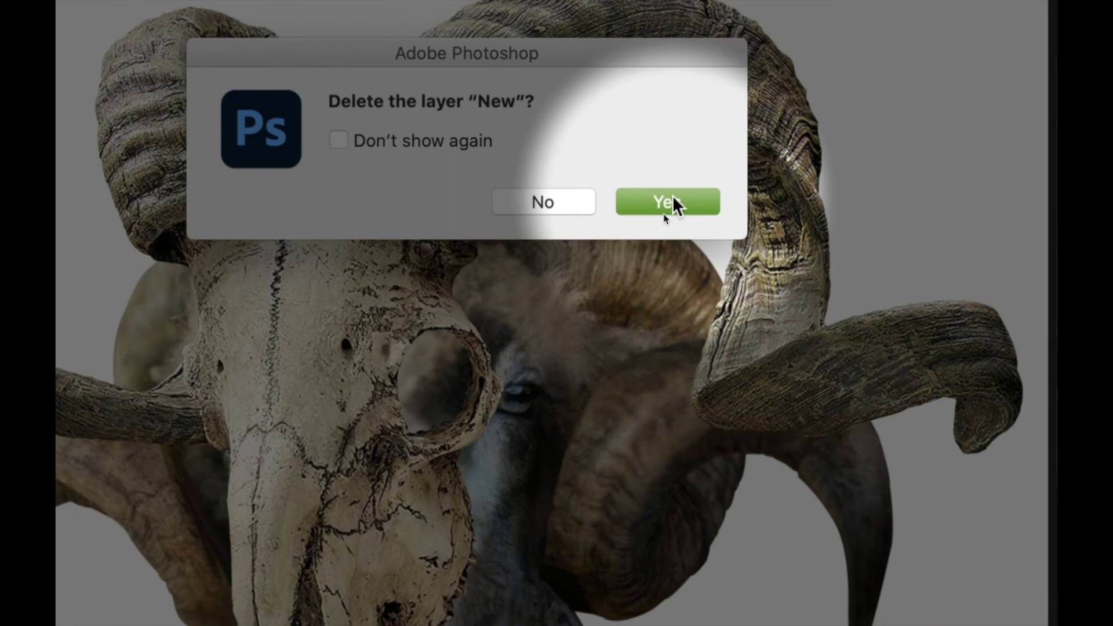
pyautogui.click(664, 212)
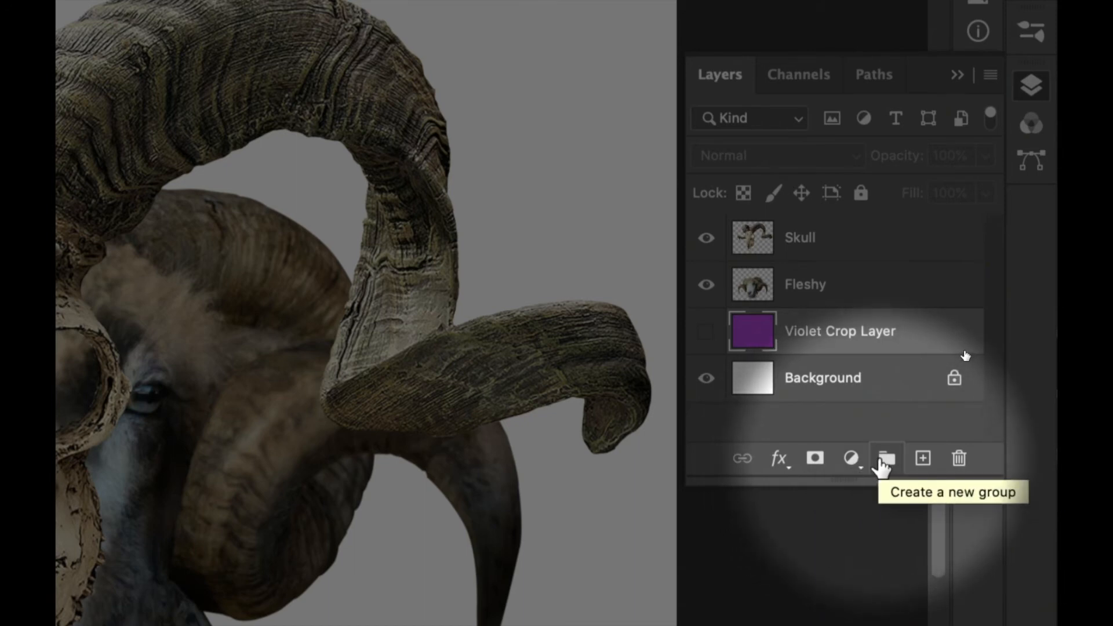
# Create a layer group at the top of the stack and move the Skull layer into it
pyautogui.click(880, 462)
pyautogui.moveTo(795, 331); pyautogui.dragTo(797, 214)
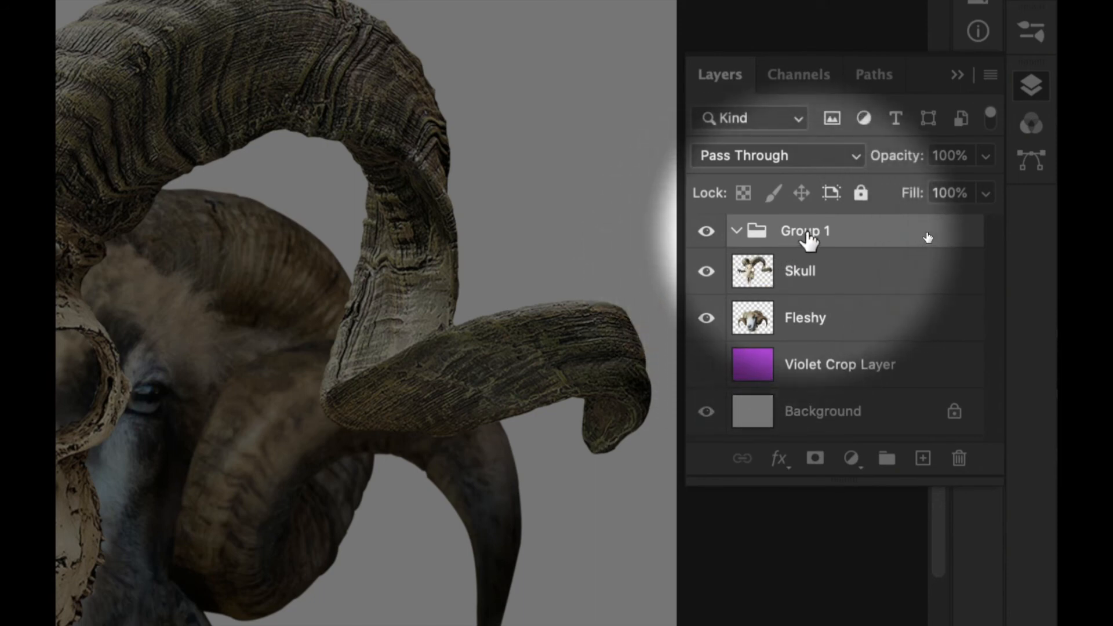
pyautogui.click(735, 231)
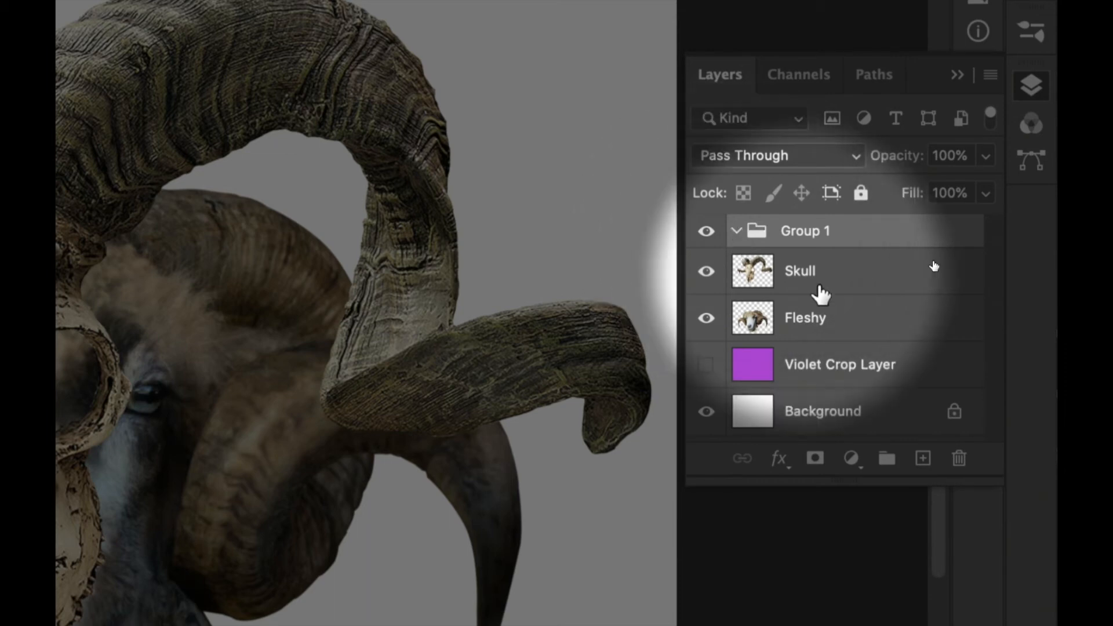
pyautogui.moveTo(808, 281); pyautogui.dragTo(812, 244)
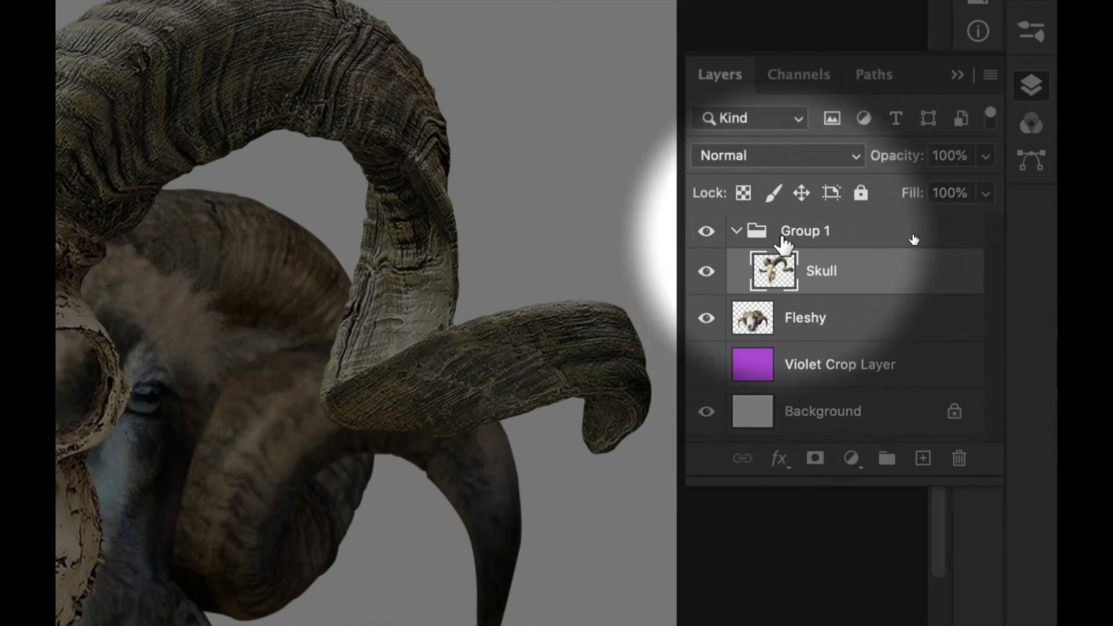
# Collapse and expand Group 1, and move the Fleshy layer into it, placed directly below the Skull layer
pyautogui.click(736, 232)
pyautogui.click(736, 232)
pyautogui.click(736, 232)
pyautogui.click(736, 232)
pyautogui.moveTo(814, 322); pyautogui.dragTo(832, 239)
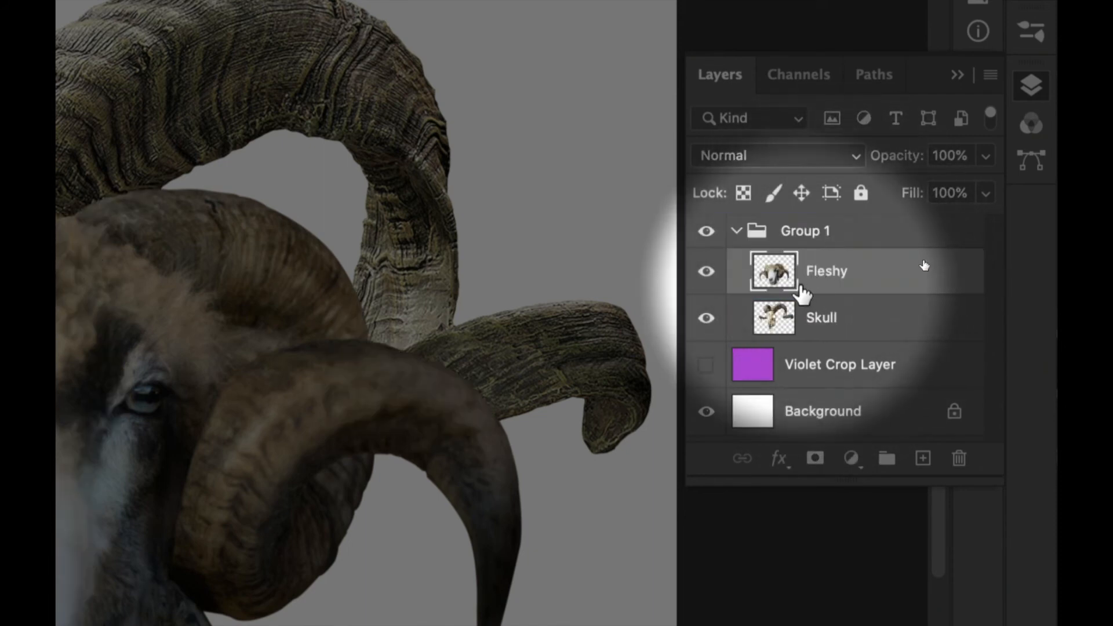
pyautogui.moveTo(820, 319); pyautogui.dragTo(814, 268)
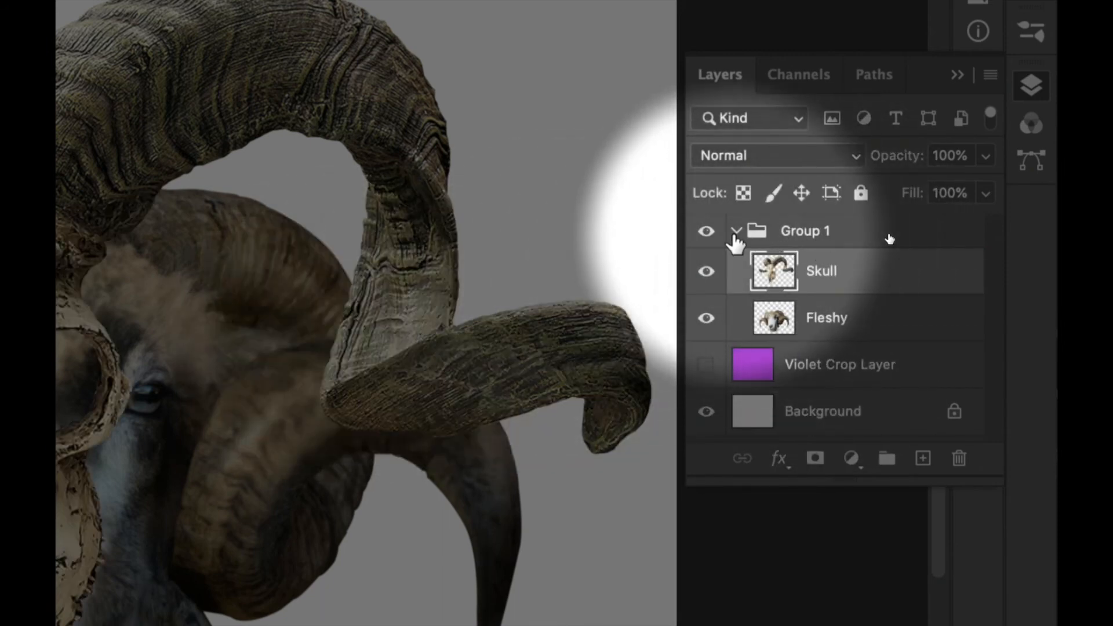
# Rename the collapsed Group 1 as Ram Heads and expand it to show its layers
pyautogui.click(735, 230)
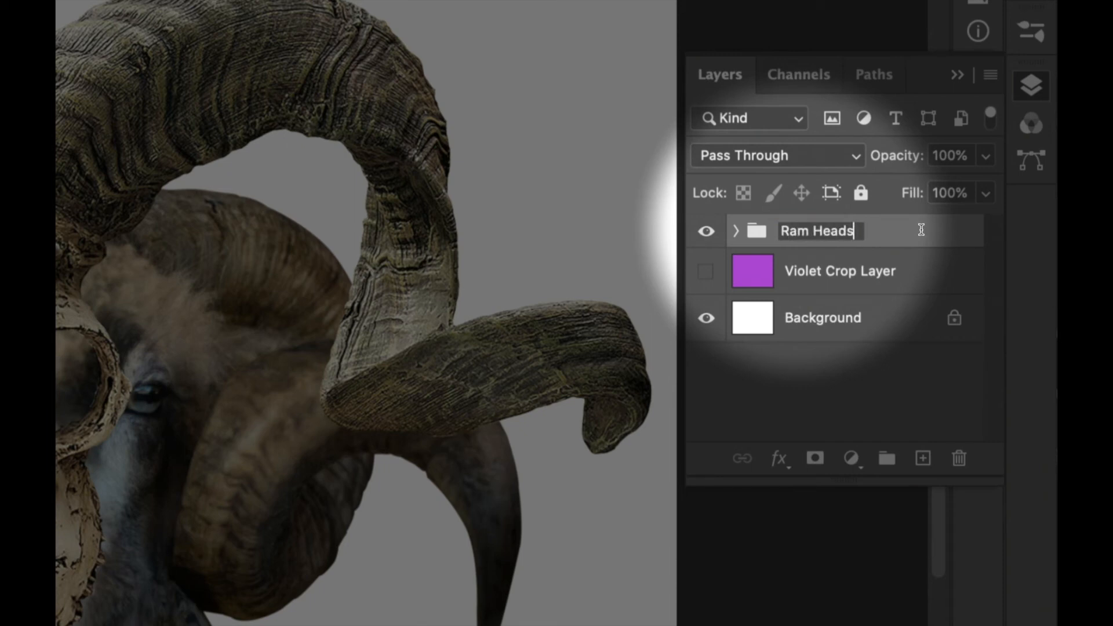
pyautogui.click(736, 231)
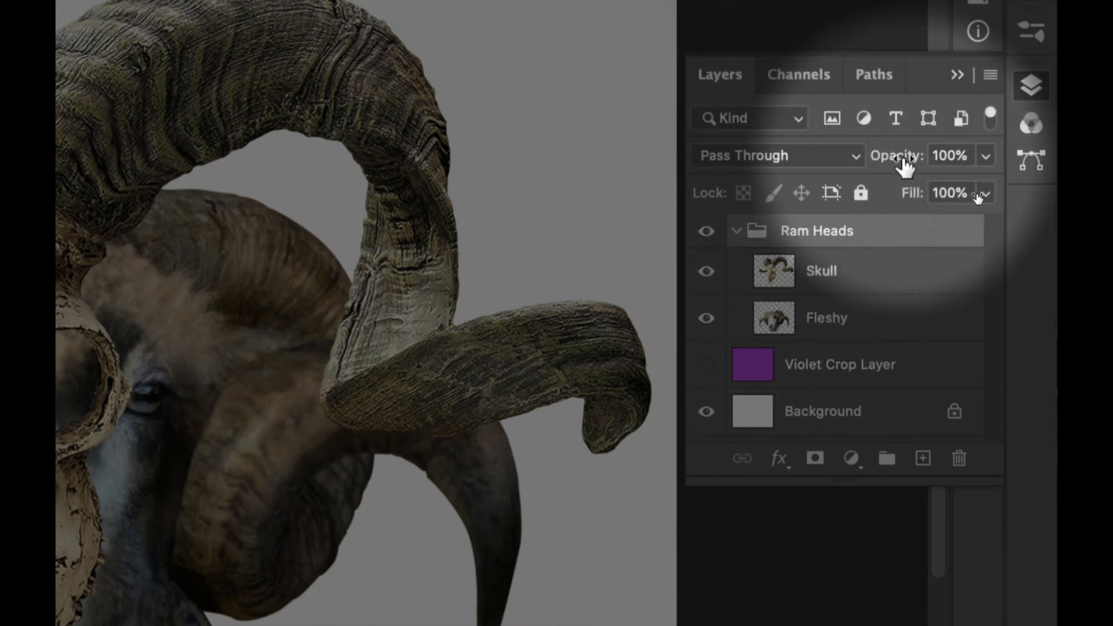
# Lower the Skull layer's opacity to 63% and to 35%, and restore it to 100%
pyautogui.click(830, 272)
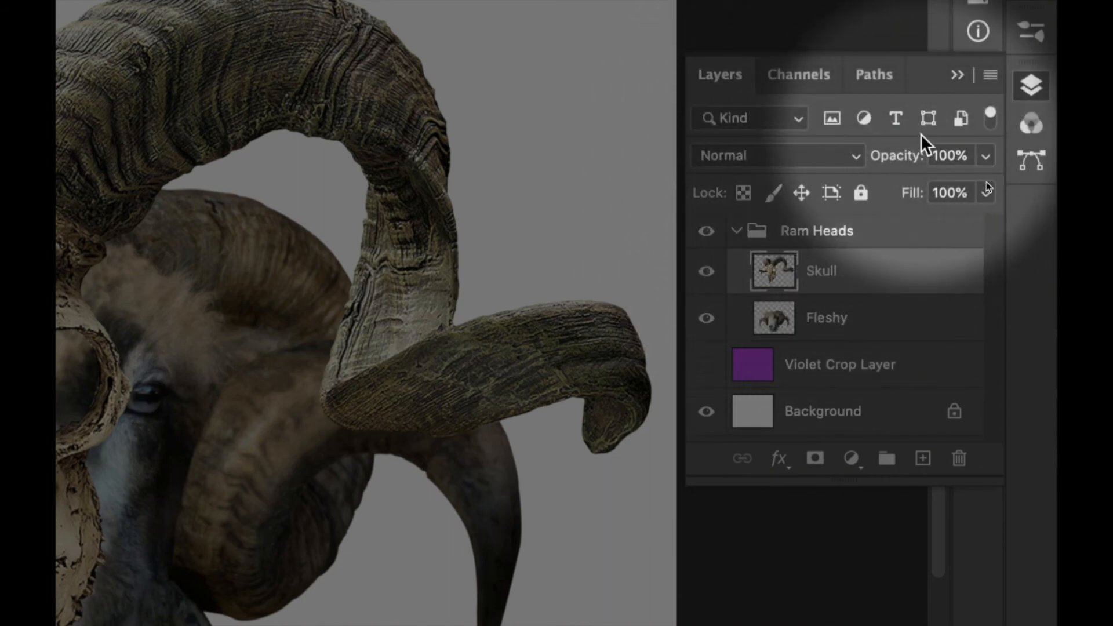
pyautogui.moveTo(910, 154); pyautogui.dragTo(875, 162)
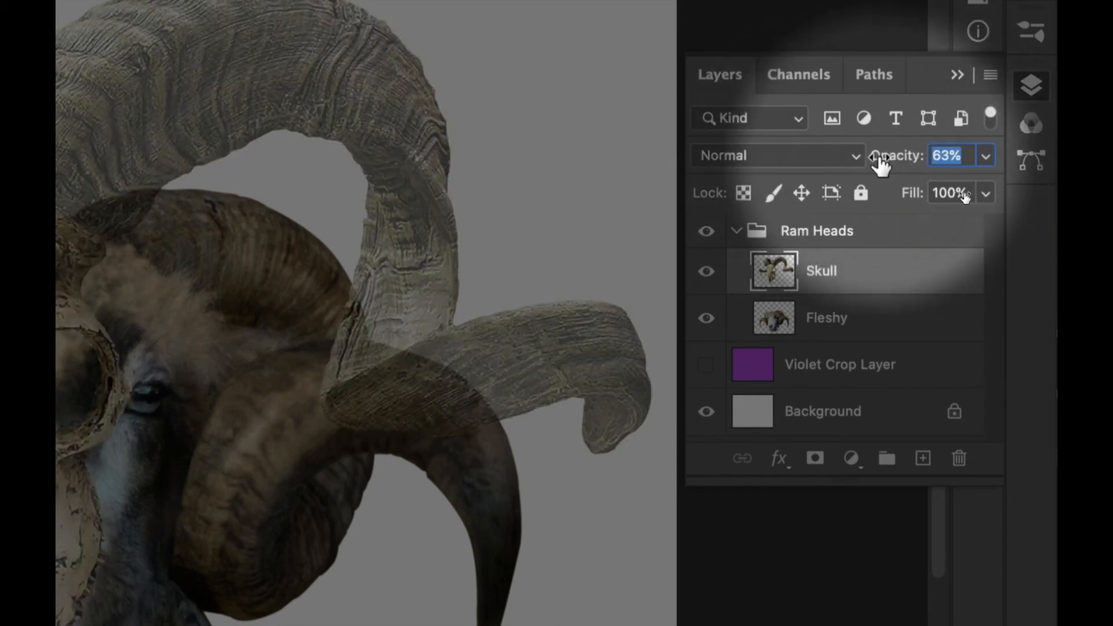
pyautogui.moveTo(958, 160); pyautogui.dragTo(933, 159)
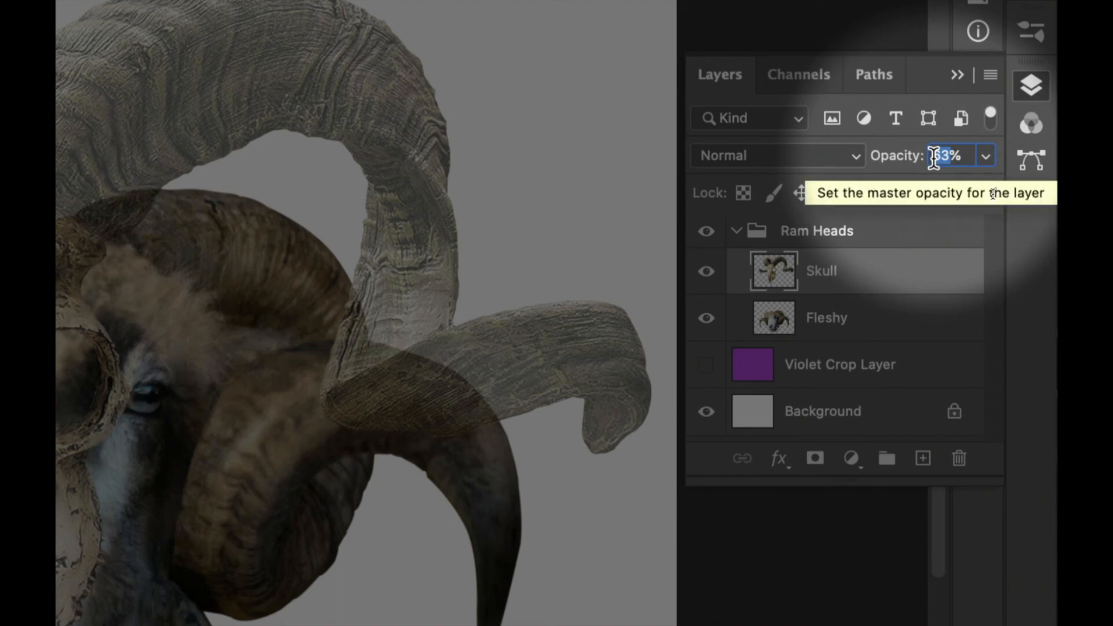
pyautogui.write('35')
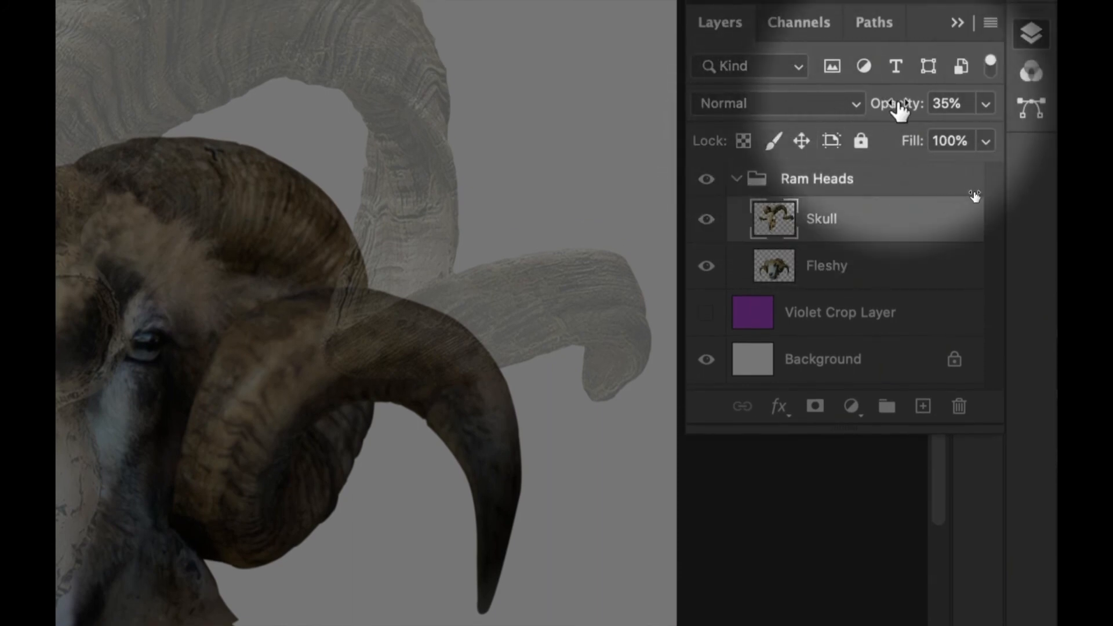
pyautogui.moveTo(894, 111); pyautogui.dragTo(1003, 112)
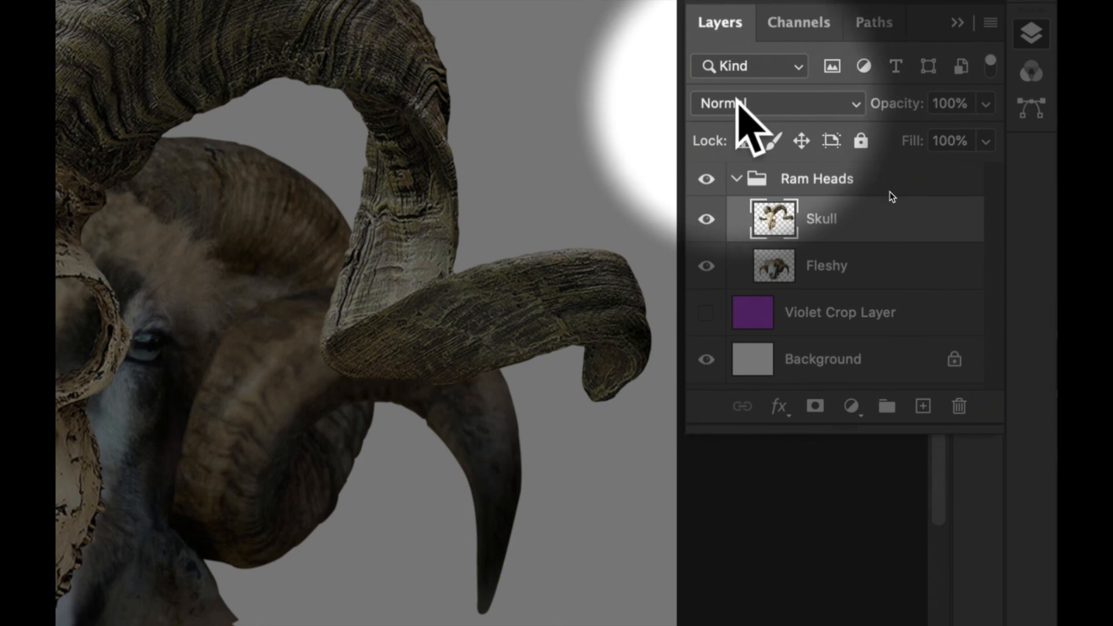
# Set the Skull layer's blend mode to Color Burn and shift the skull slightly down and to the right over the ram head
pyautogui.click(751, 109)
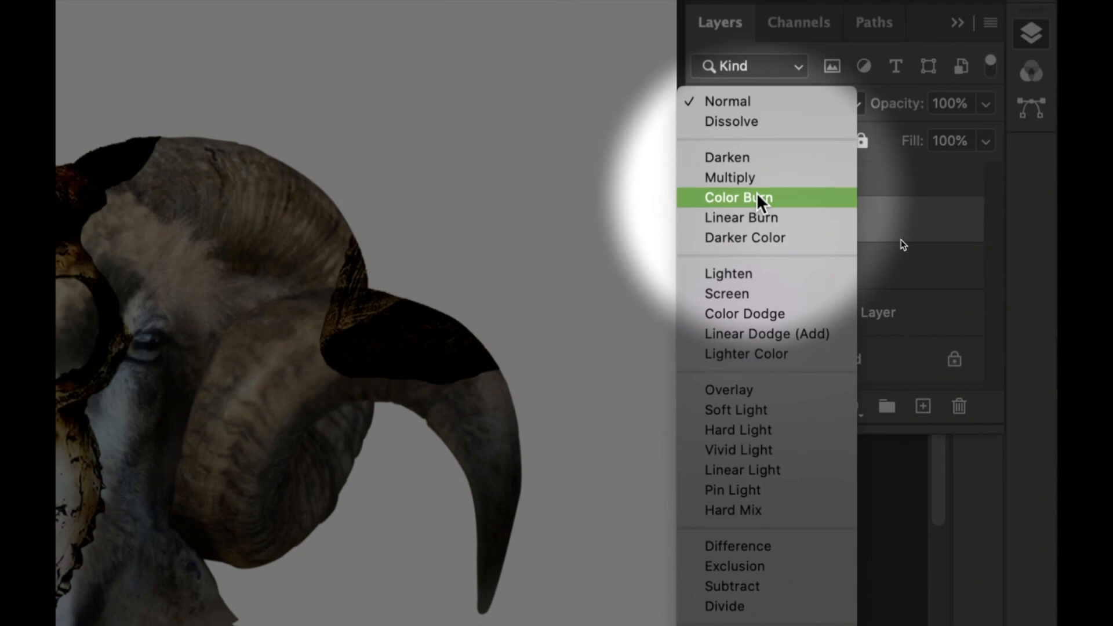
pyautogui.click(757, 197)
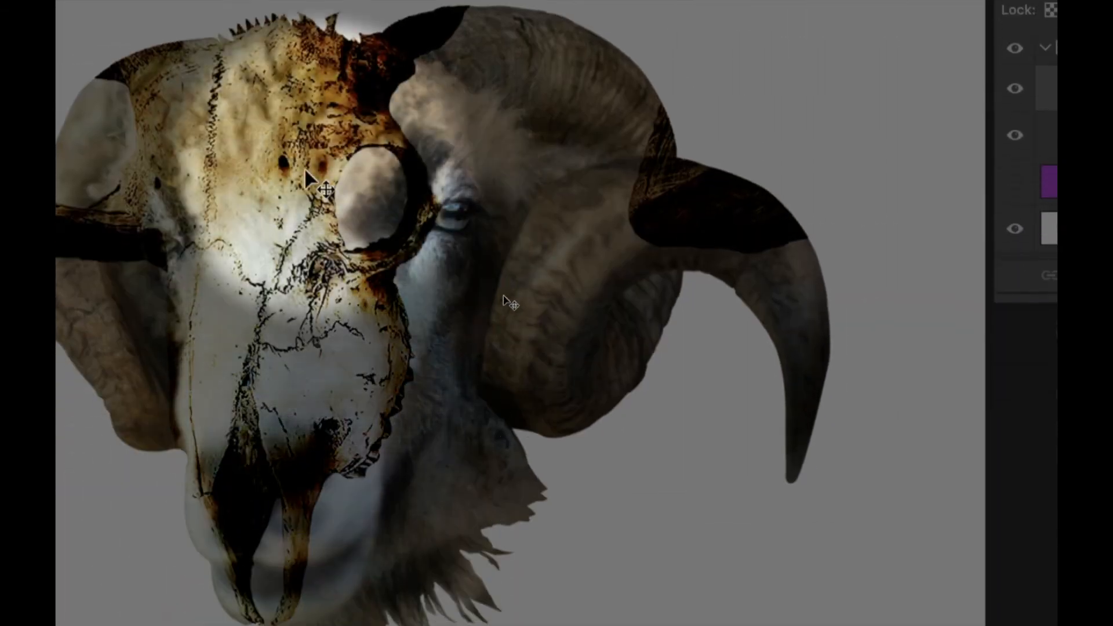
pyautogui.moveTo(307, 173); pyautogui.dragTo(337, 197)
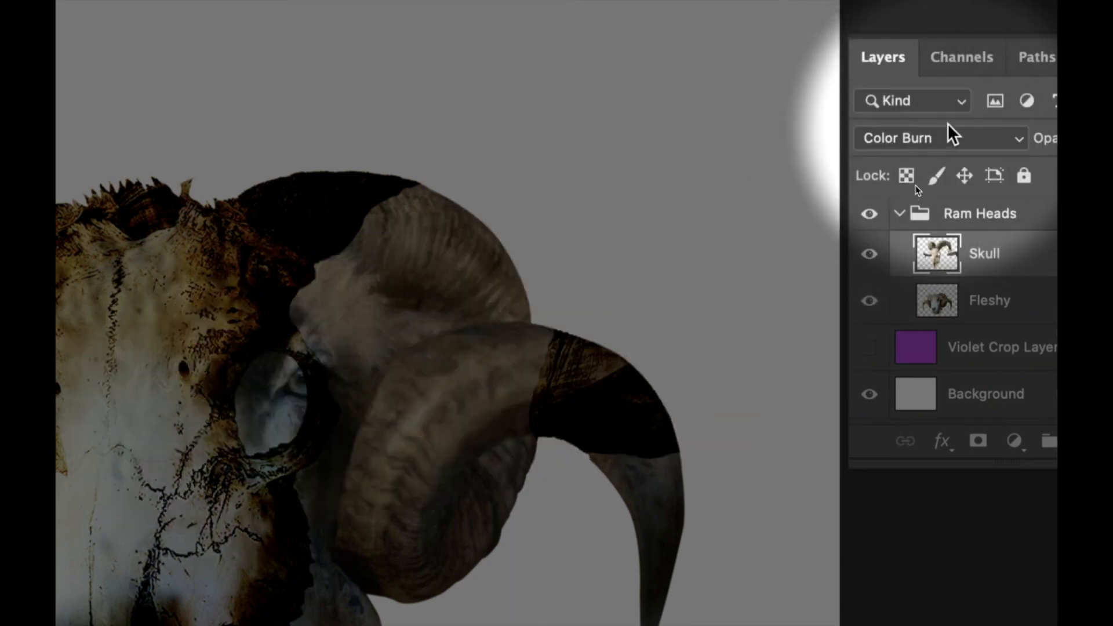
# Return the Skull layer's blend mode to Normal
pyautogui.click(953, 137)
pyautogui.click(916, 40)
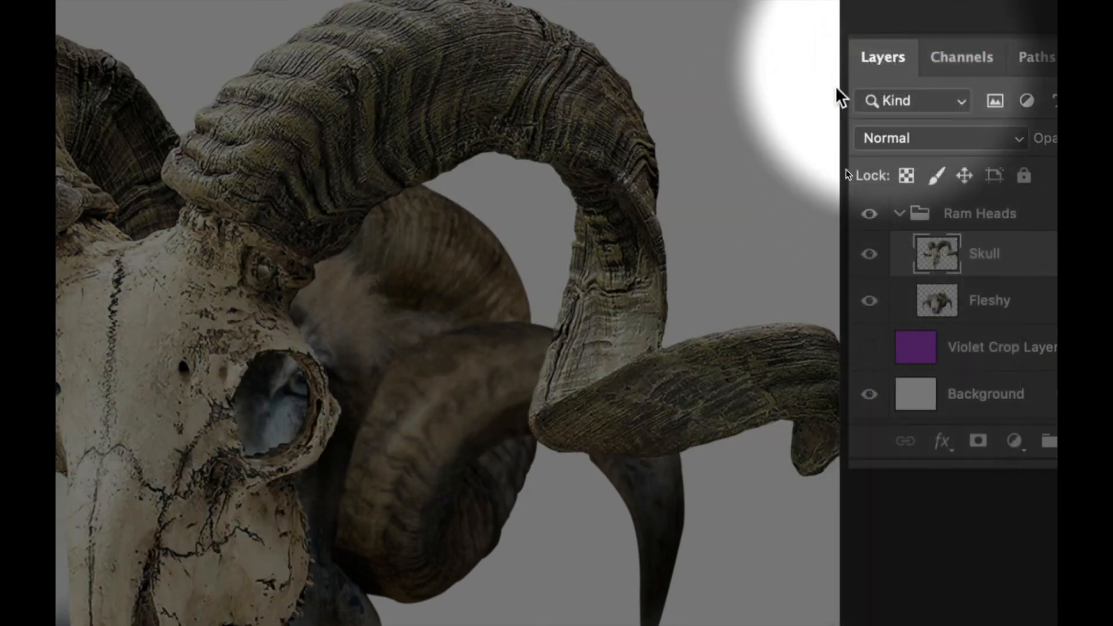